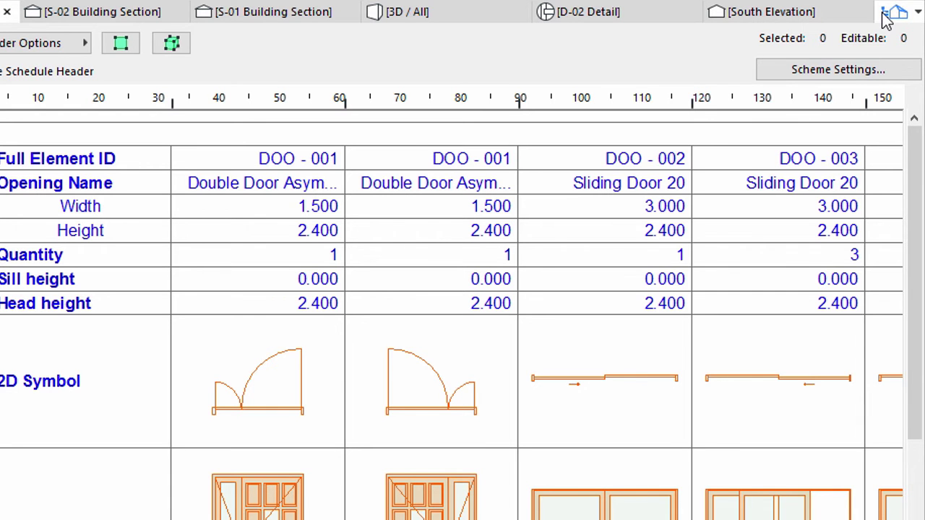
- Show the Navigator's Schedules tree and select the Element schedules group
{"action": "left_click", "coordinate": [898, 95]}
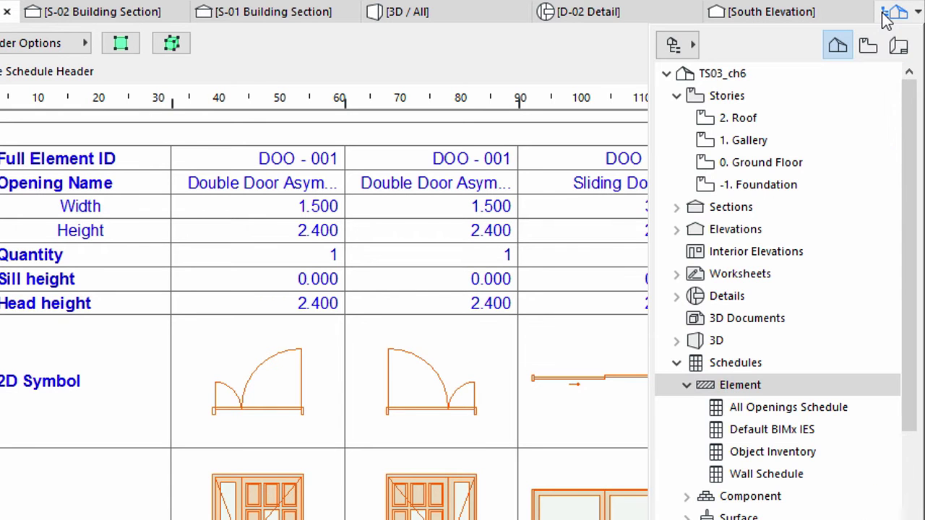
{"action": "left_click", "coordinate": [737, 389]}
- Create a new Element schedule scheme named 'Foundation' from the Element group's New Schedule
{"action": "right_click", "coordinate": [736, 393]}
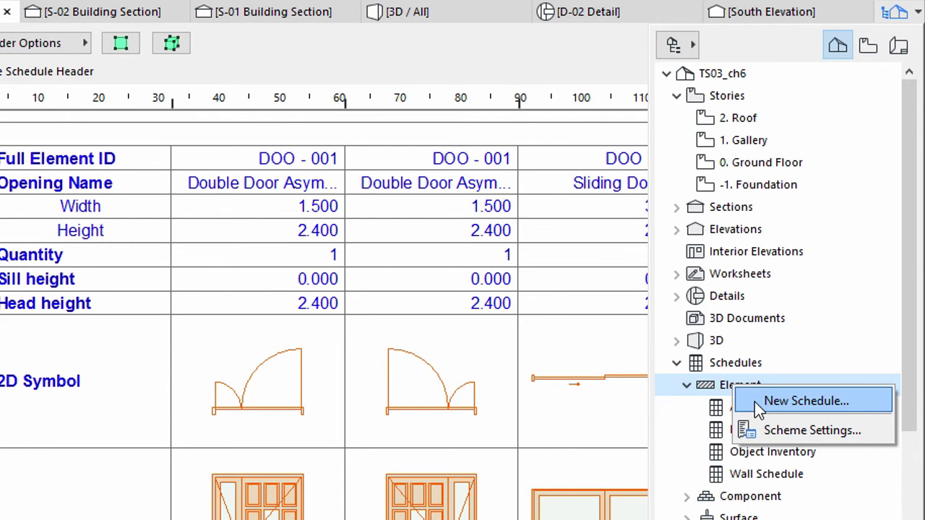
{"action": "left_click", "coordinate": [755, 402]}
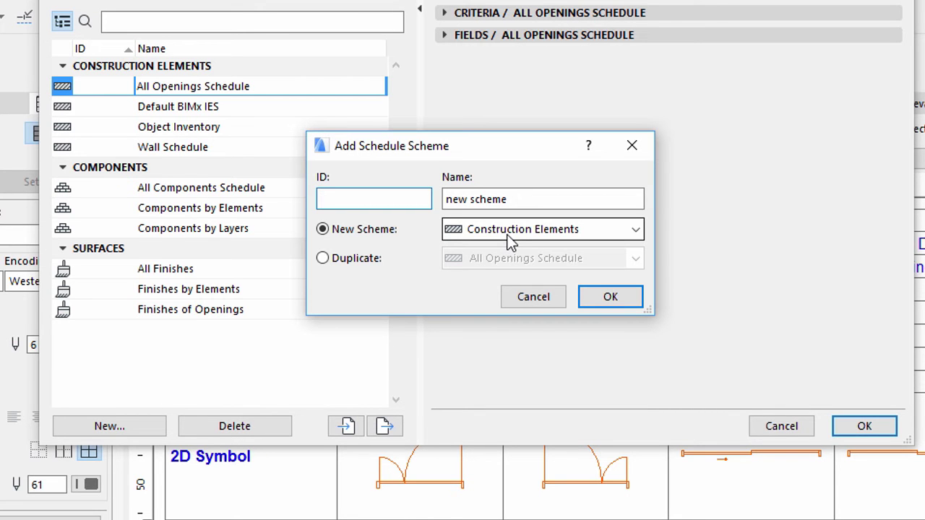
{"action": "triple_click", "coordinate": [444, 202]}
{"action": "type", "text": "Fou"}
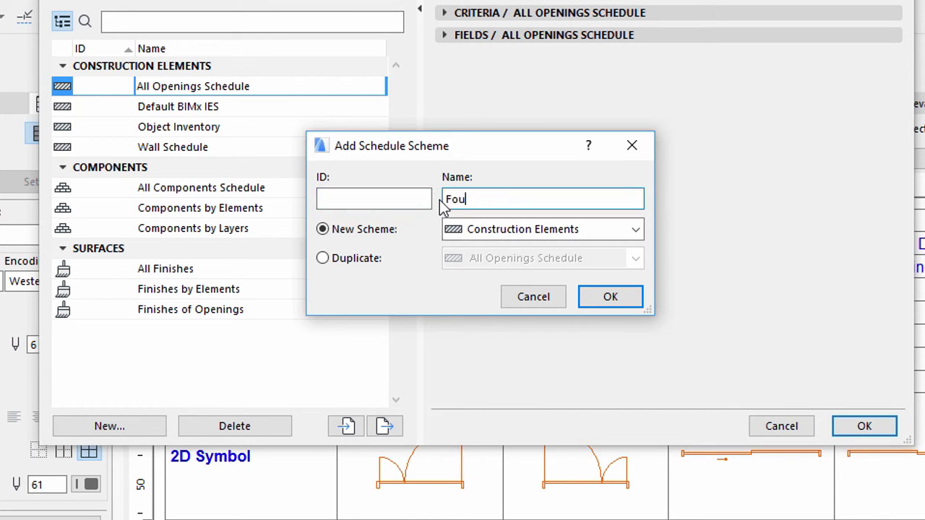
{"action": "type", "text": "ndation"}
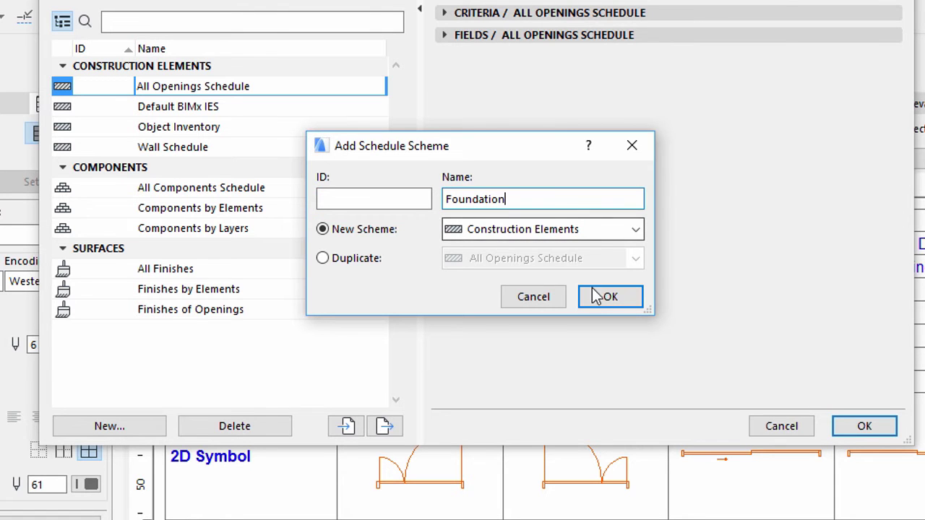
{"action": "left_click", "coordinate": [608, 298]}
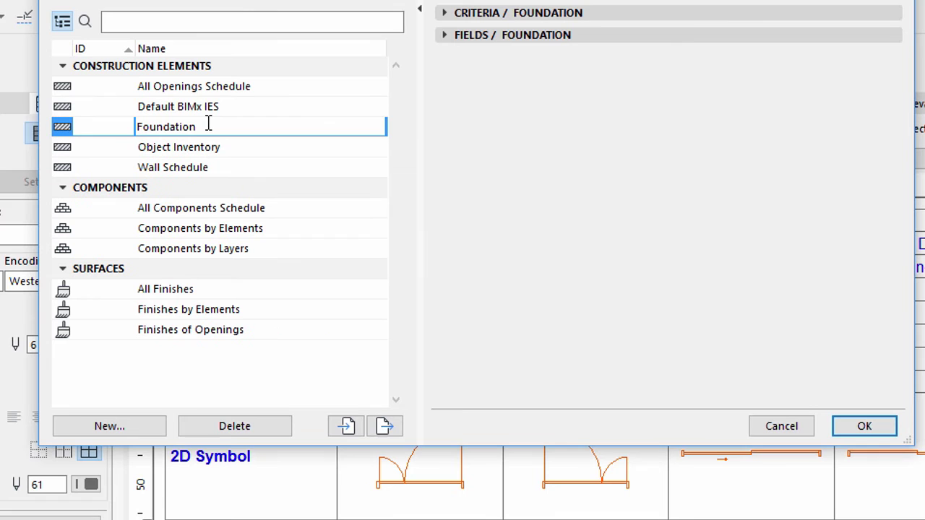
- Add an Element Type = Column criterion, joined to the Wall criterion with 'or'
{"action": "left_click", "coordinate": [443, 15]}
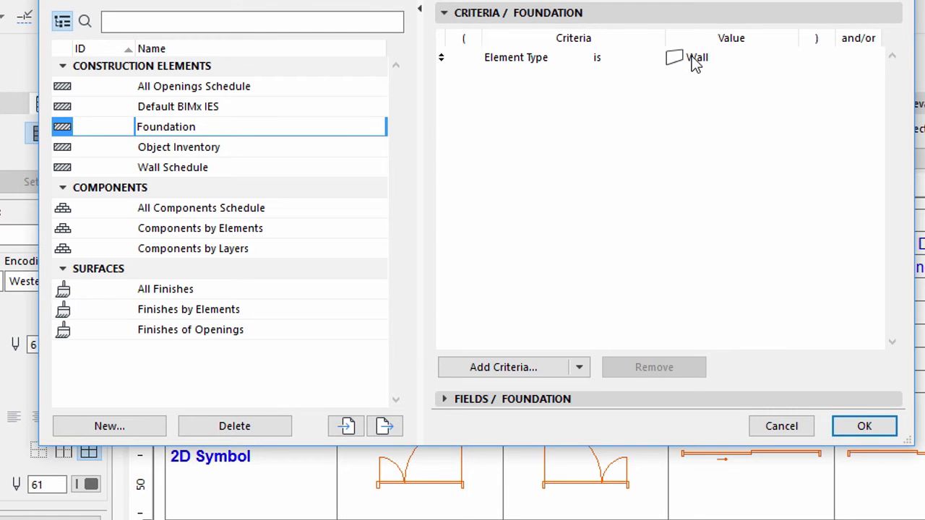
{"action": "left_click", "coordinate": [554, 379]}
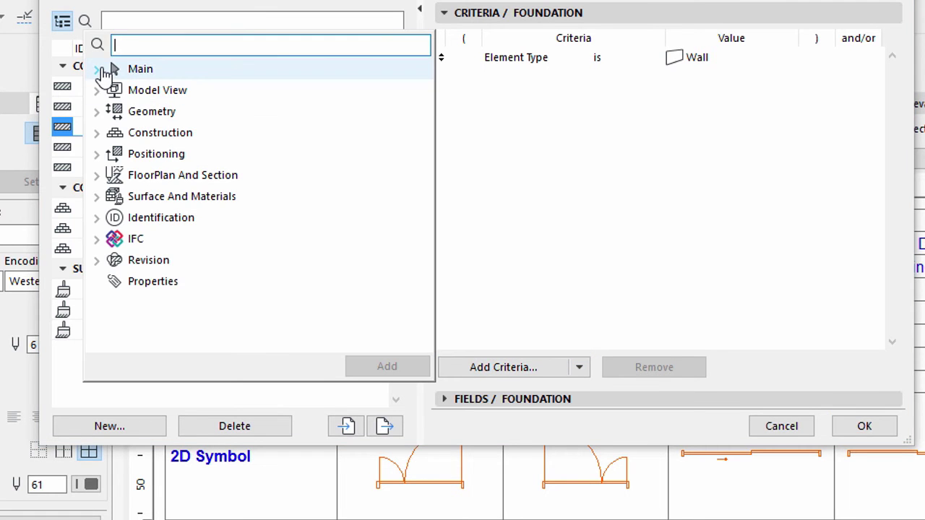
{"action": "left_click", "coordinate": [110, 69]}
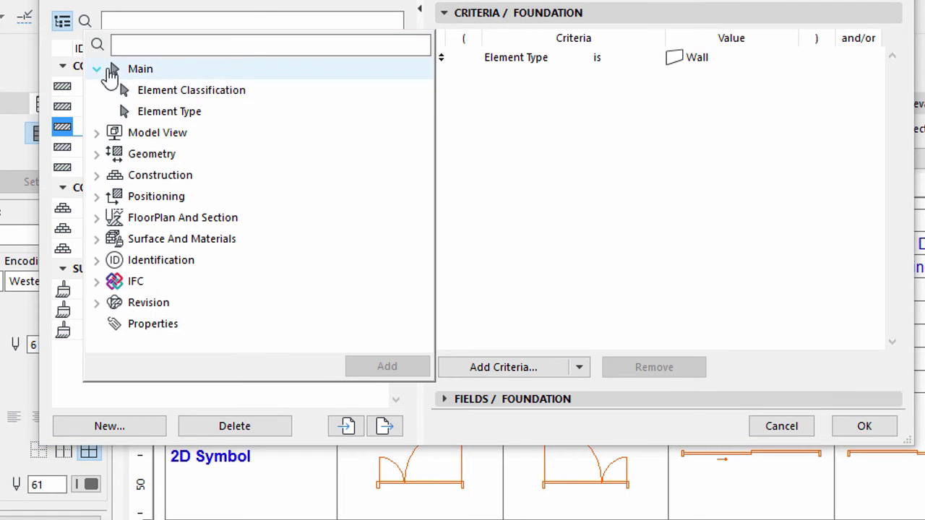
{"action": "left_click", "coordinate": [180, 116]}
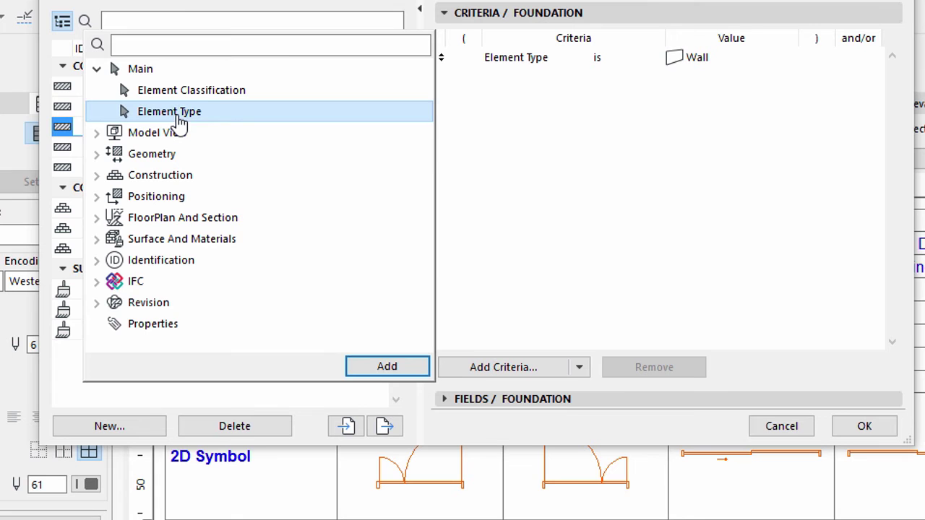
{"action": "left_click", "coordinate": [383, 370]}
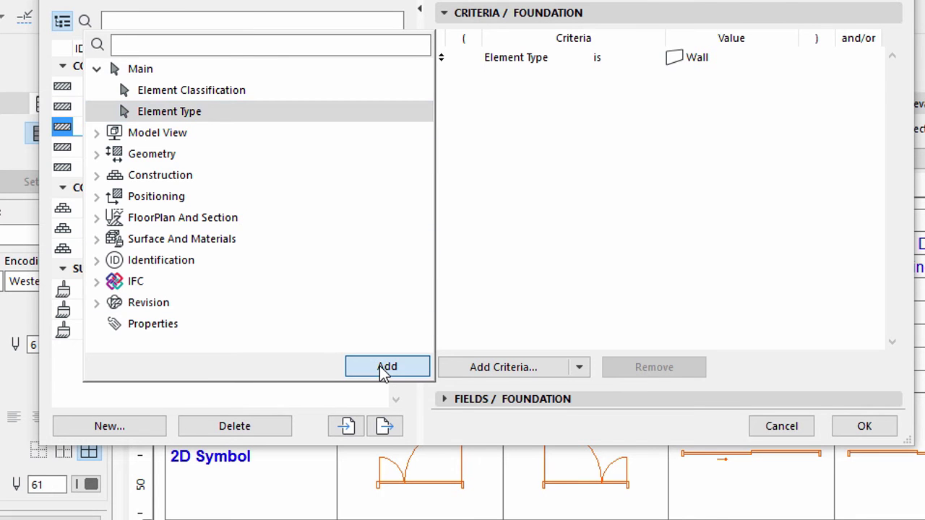
{"action": "left_click", "coordinate": [785, 77]}
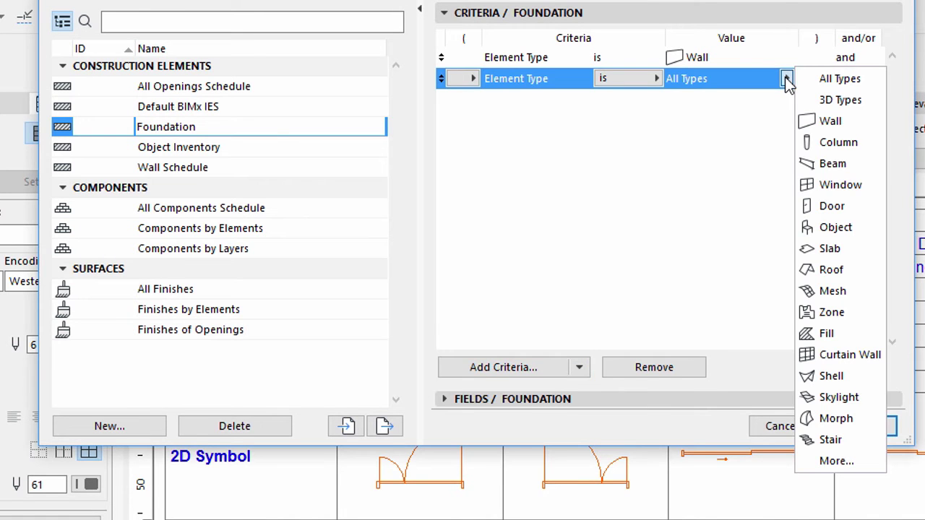
{"action": "left_click", "coordinate": [824, 147]}
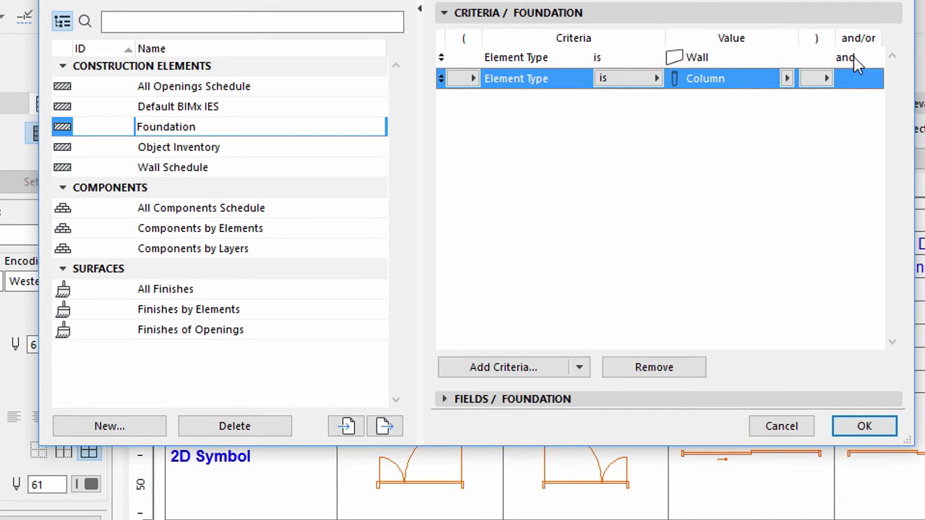
{"action": "left_click", "coordinate": [856, 56]}
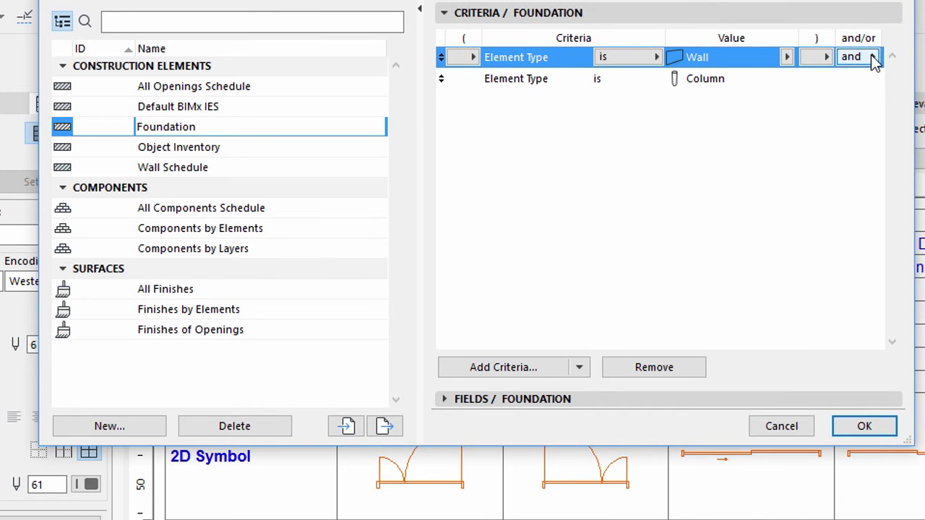
{"action": "left_click", "coordinate": [872, 57]}
{"action": "left_click", "coordinate": [892, 73]}
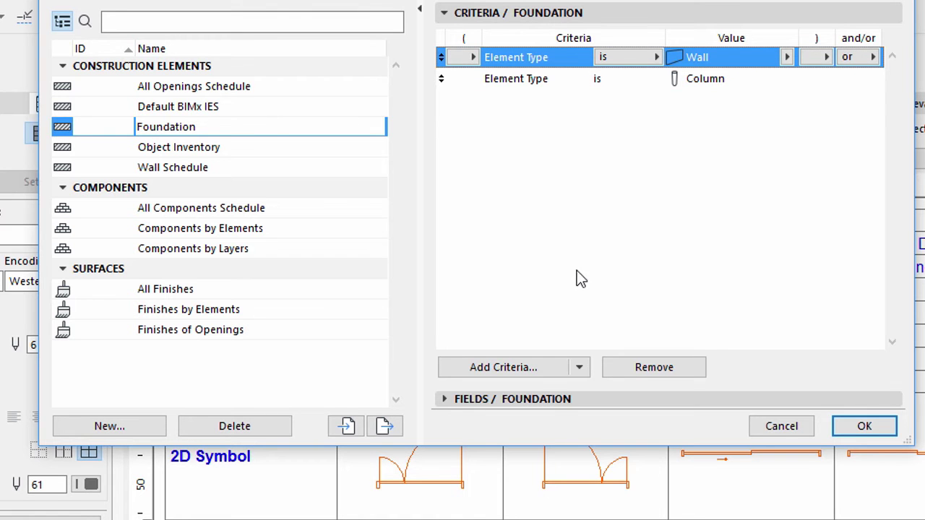
- Add a Positioning > Home Story criterion to the Foundation scheme
{"action": "left_click", "coordinate": [537, 372]}
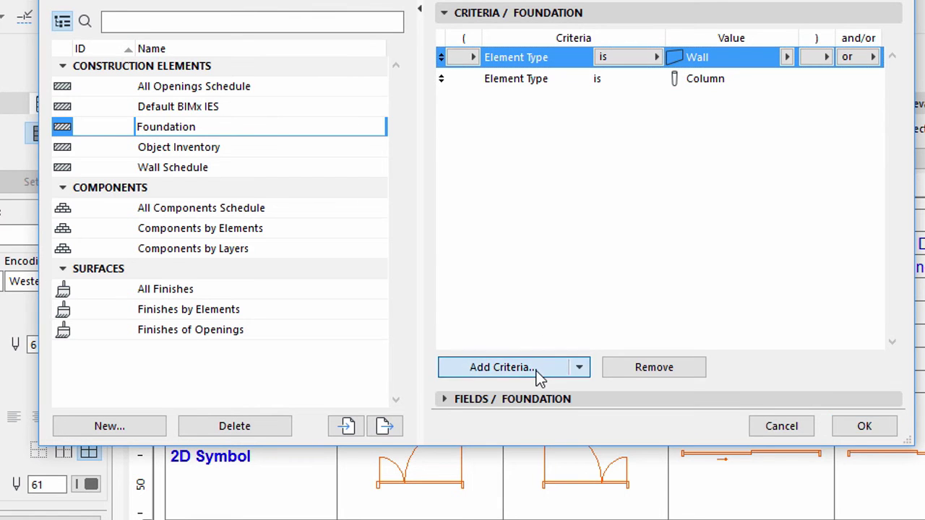
{"action": "left_click", "coordinate": [99, 69]}
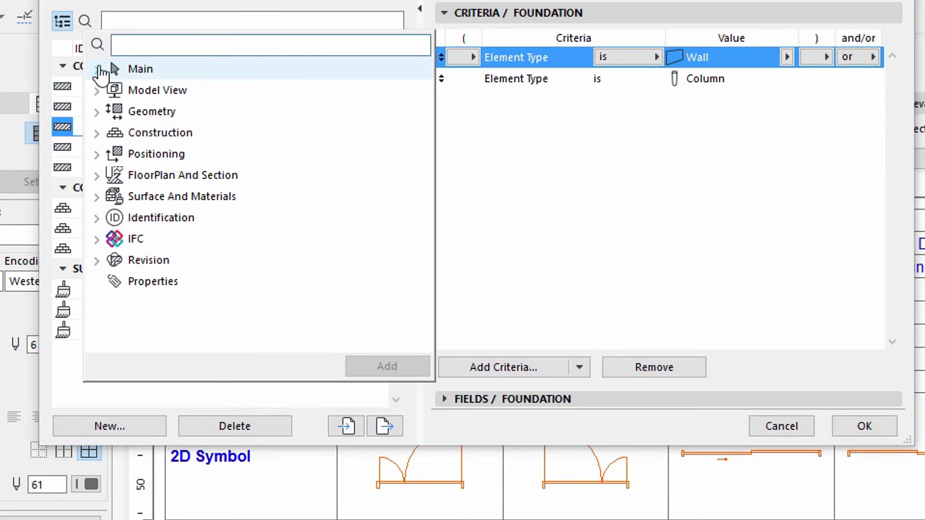
{"action": "left_click", "coordinate": [97, 154]}
{"action": "left_click", "coordinate": [175, 246]}
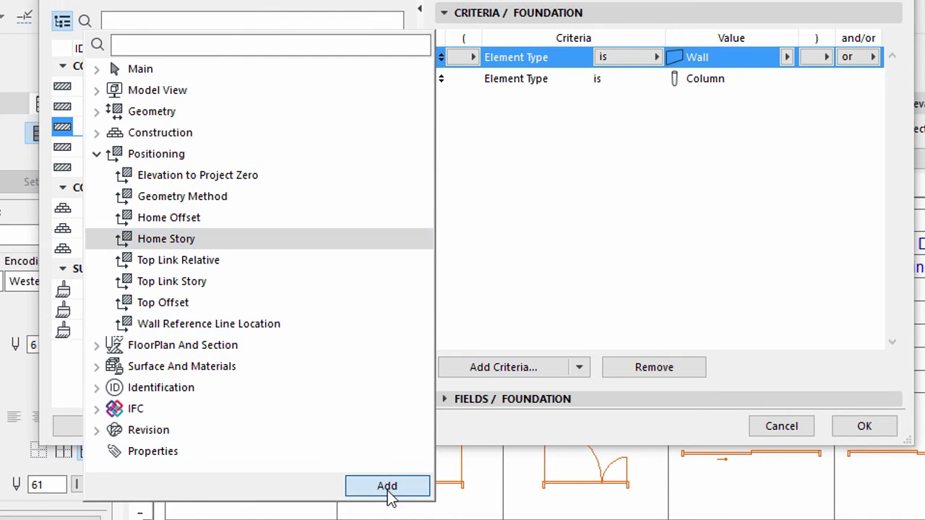
{"action": "left_click", "coordinate": [387, 486]}
{"action": "left_click", "coordinate": [768, 139]}
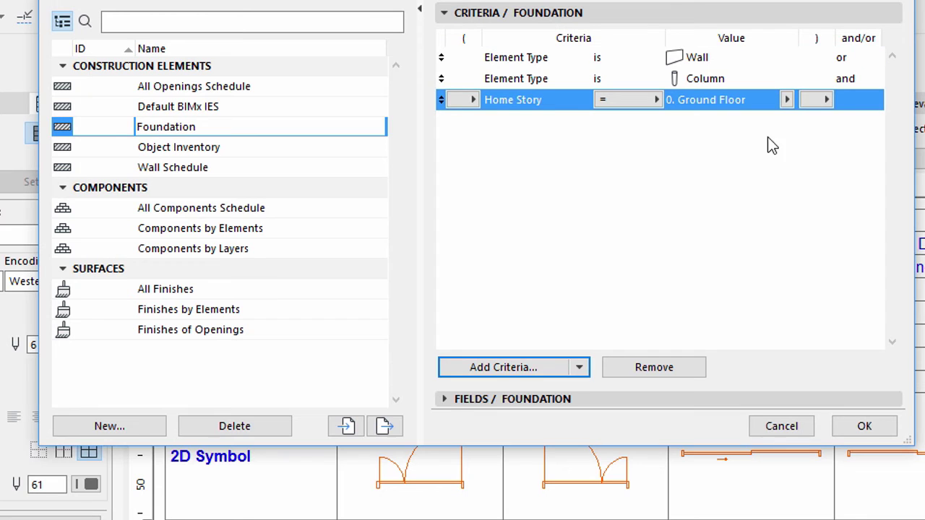
{"action": "left_click", "coordinate": [789, 99]}
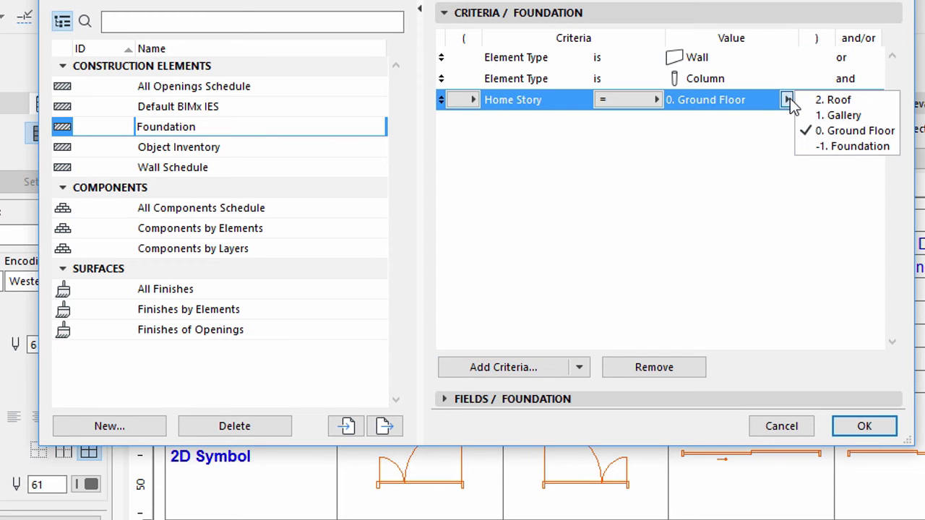
- Set Home Story to -1. Foundation and add Net Volume and Type fields
{"action": "left_click", "coordinate": [850, 148]}
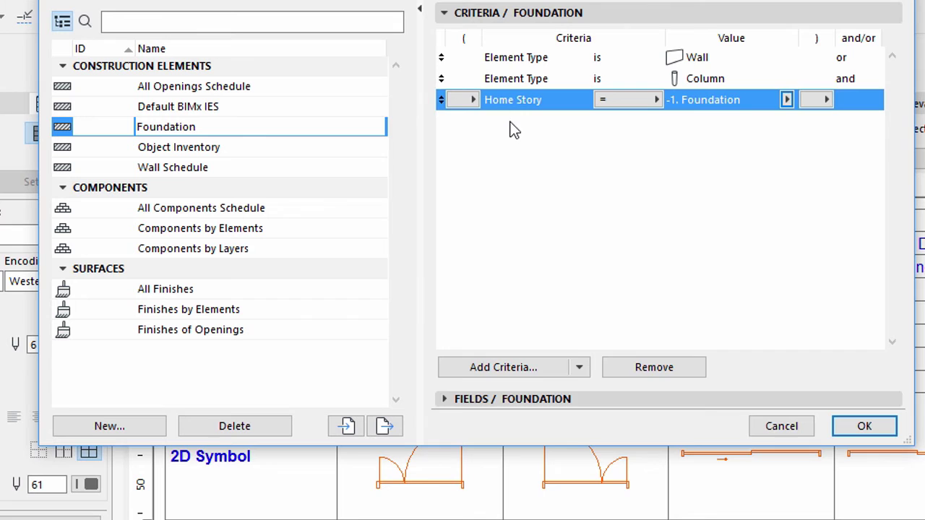
{"action": "left_click", "coordinate": [444, 19]}
{"action": "left_click", "coordinate": [443, 35]}
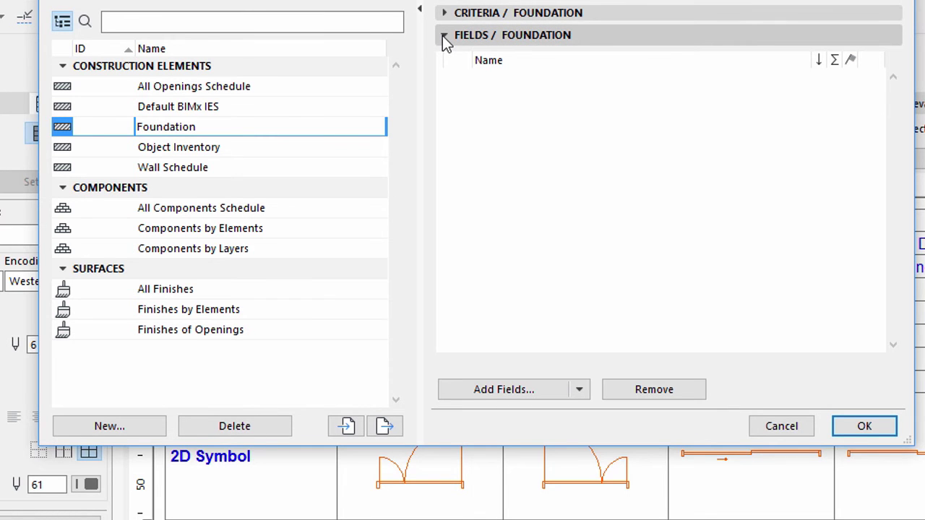
{"action": "left_click", "coordinate": [580, 390]}
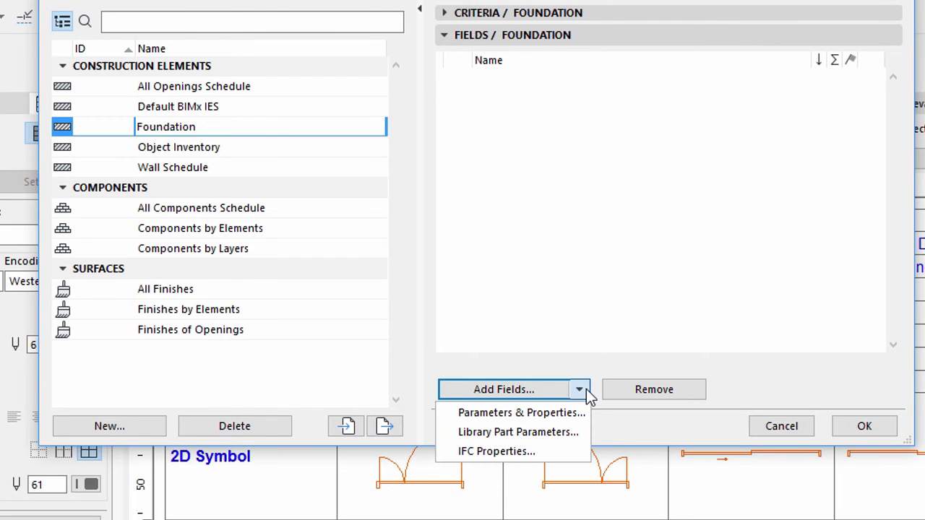
{"action": "left_click", "coordinate": [550, 413]}
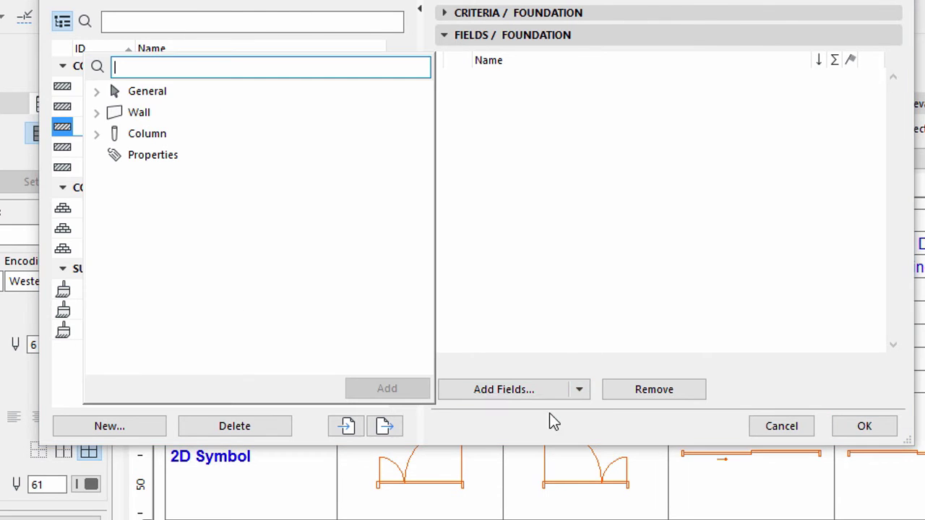
{"action": "left_click", "coordinate": [95, 93]}
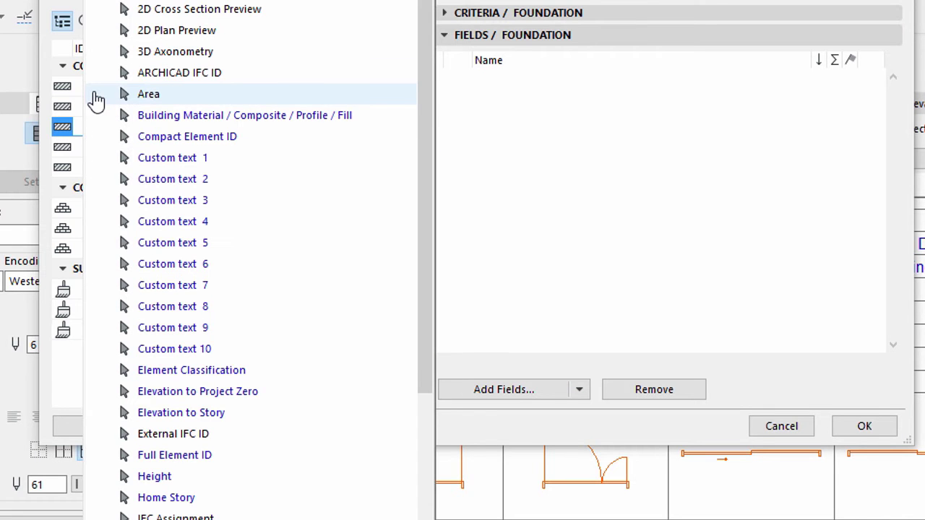
{"action": "scroll", "coordinate": [258, 151], "scroll_direction": "down", "scroll_amount": 7}
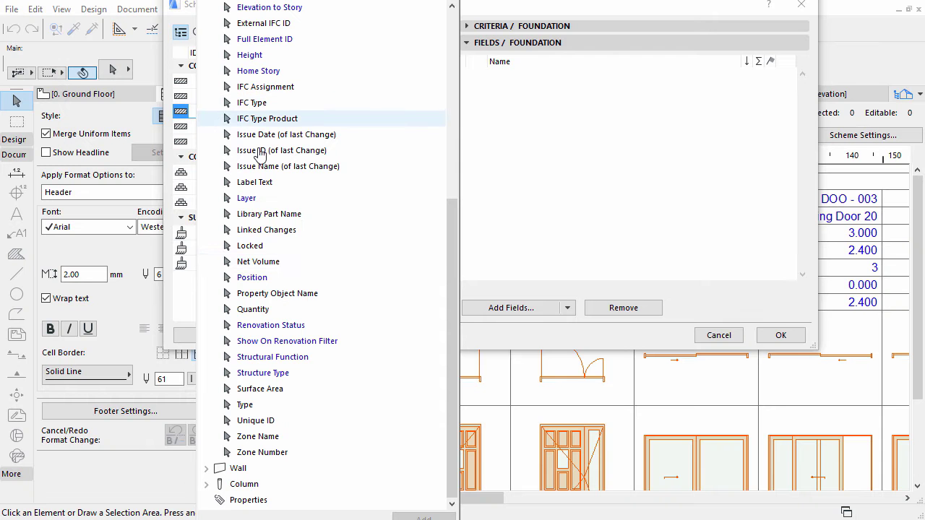
{"action": "left_click", "coordinate": [287, 263]}
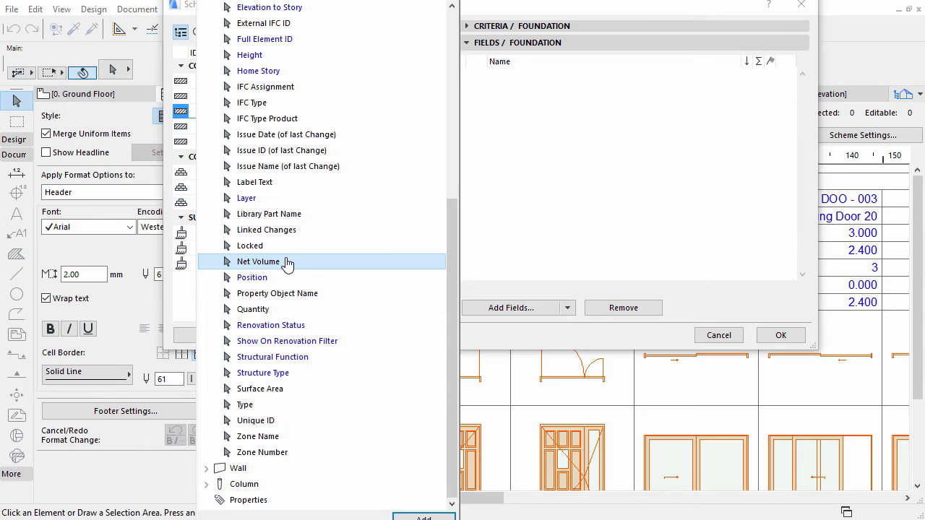
{"action": "left_click", "coordinate": [273, 408], "text": "ctrl"}
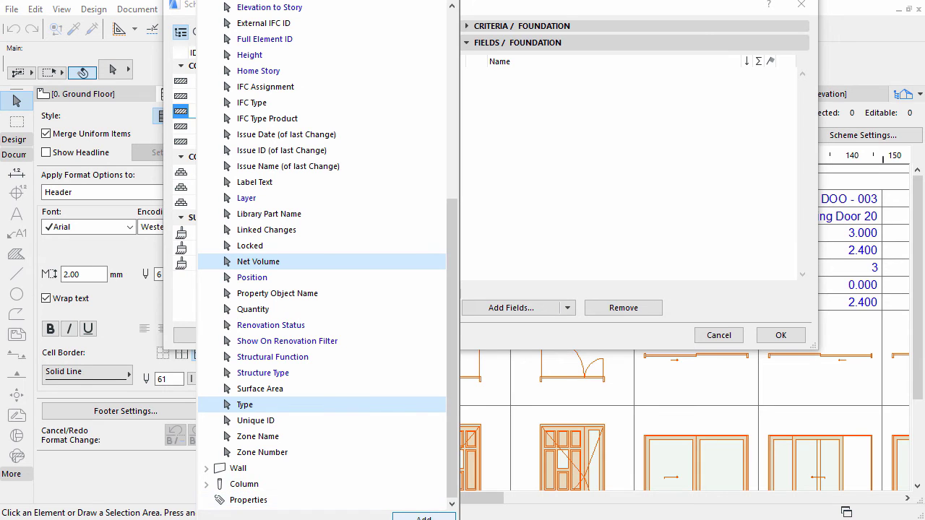
{"action": "left_click", "coordinate": [423, 518]}
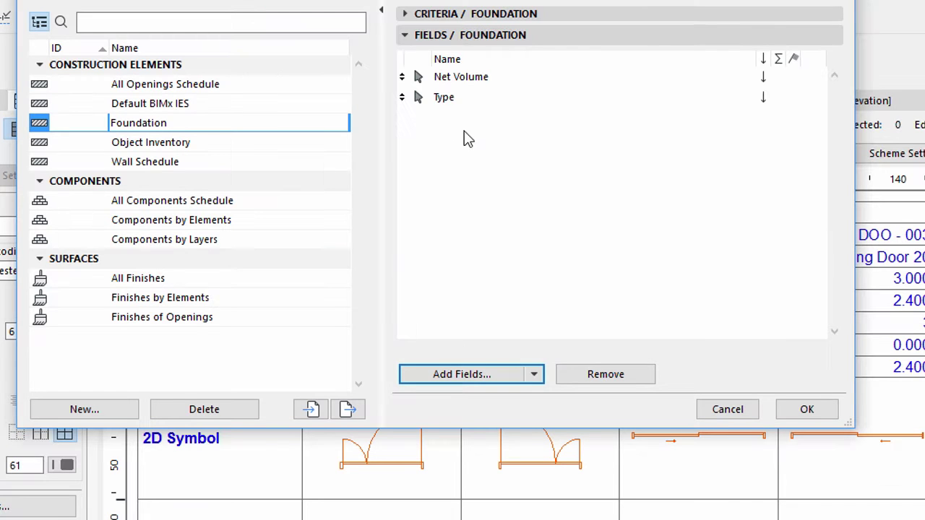
- Reorder the fields so Type is listed above Net Volume
{"action": "left_click", "coordinate": [407, 101]}
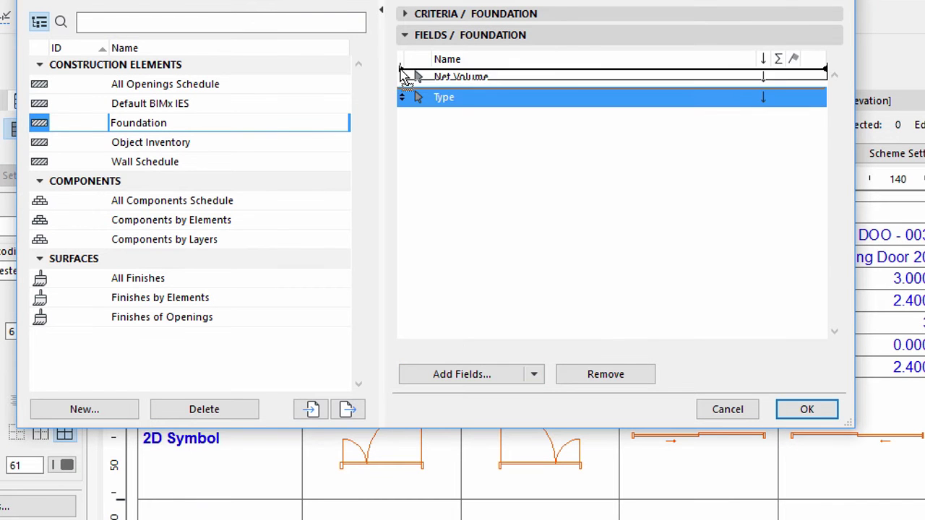
{"action": "left_click", "coordinate": [404, 79], "text": "shift"}
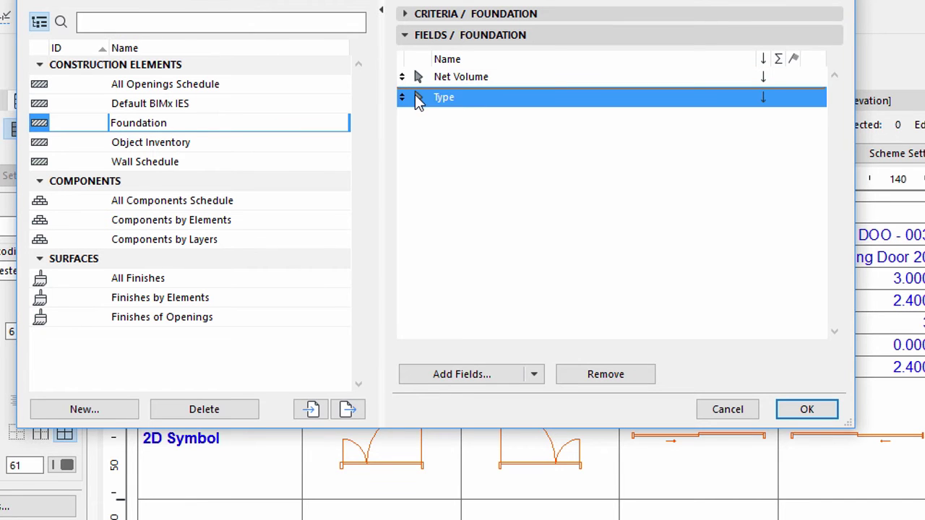
{"action": "left_click", "coordinate": [404, 98], "text": "ctrl"}
{"action": "left_click_drag", "start_coordinate": [402, 95], "coordinate": [402, 74]}
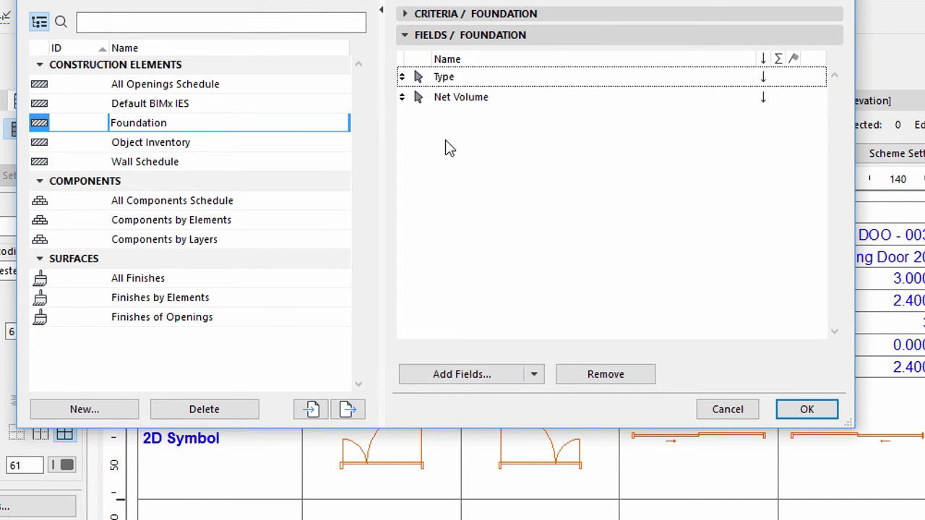
- Confirm the scheme settings and open Schedules > Element > Foundation from the Navigator
{"action": "left_click", "coordinate": [806, 410]}
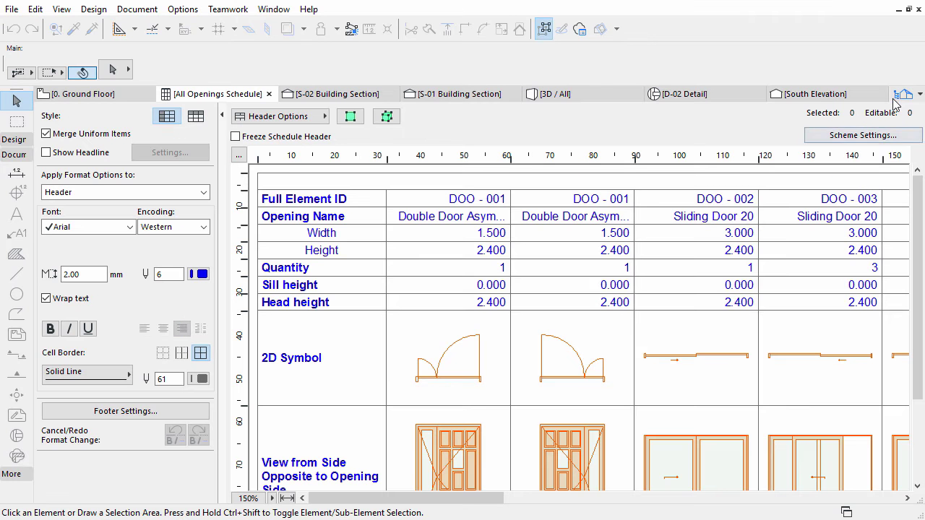
{"action": "left_click", "coordinate": [904, 94]}
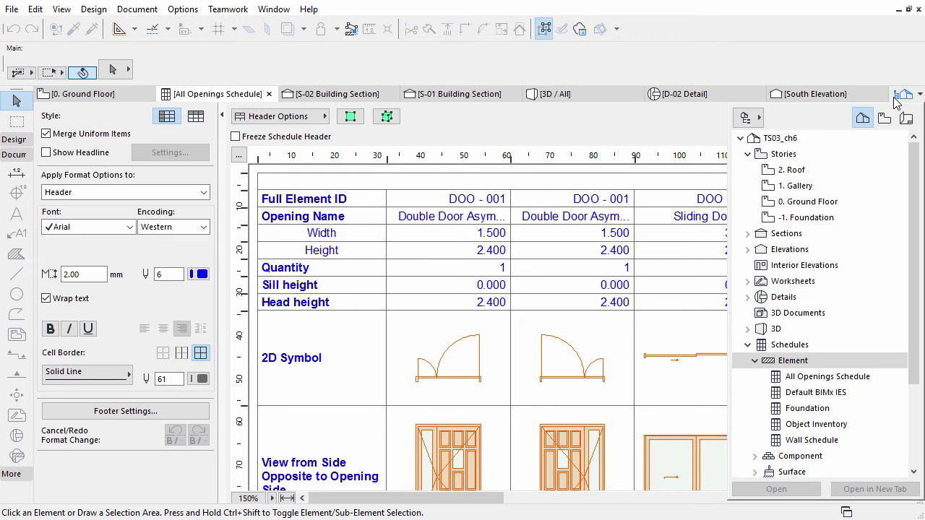
{"action": "double_click", "coordinate": [807, 409]}
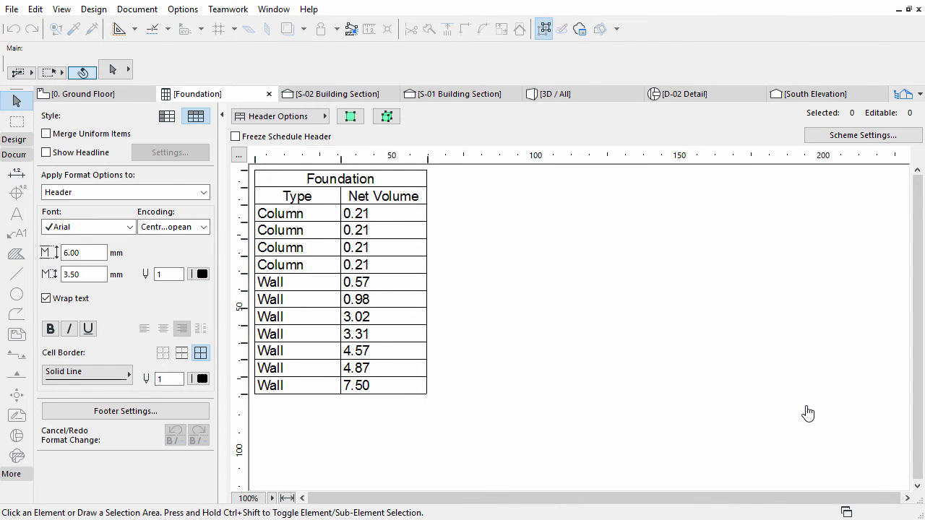
- Group rows by Type, sort by Net Volume and sum it for subtotals and total
{"action": "left_click", "coordinate": [832, 136]}
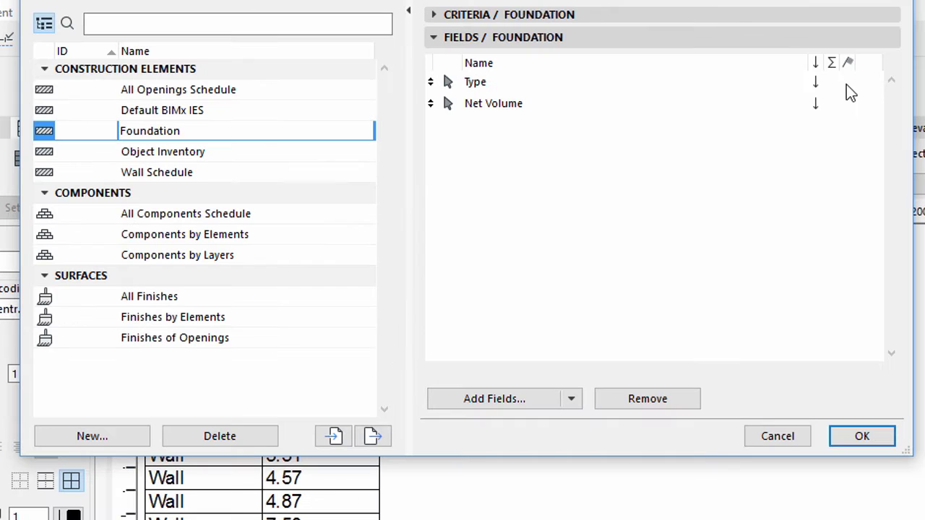
{"action": "left_click", "coordinate": [771, 87]}
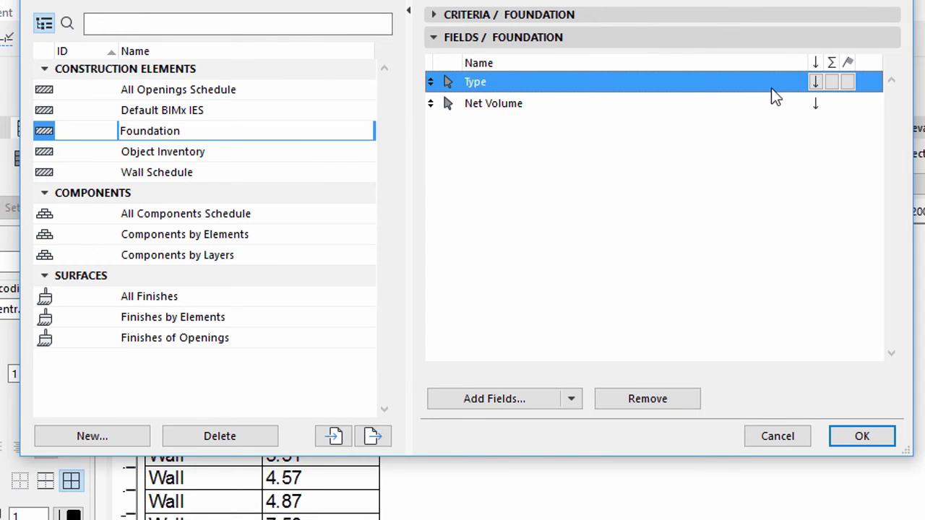
{"action": "left_click", "coordinate": [849, 82]}
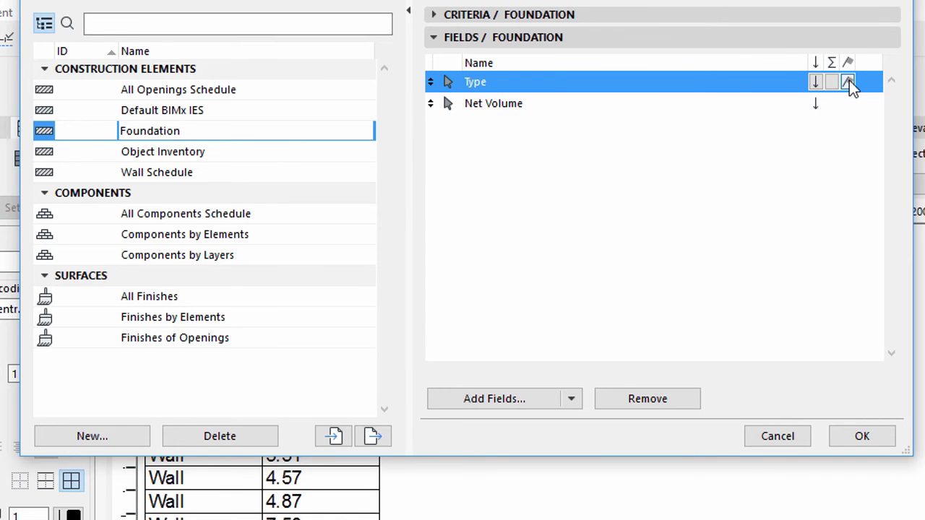
{"action": "left_click", "coordinate": [775, 105]}
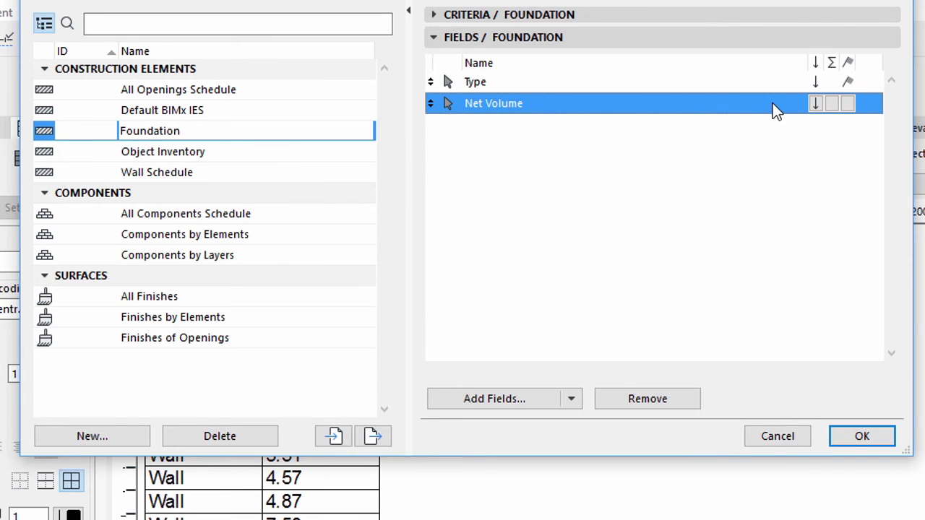
{"action": "left_click", "coordinate": [816, 103]}
{"action": "left_click", "coordinate": [832, 105]}
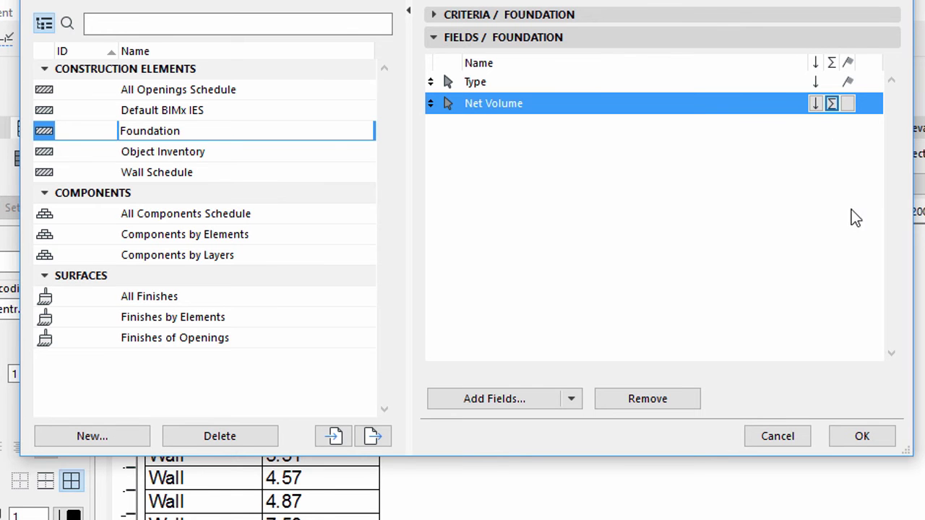
{"action": "left_click", "coordinate": [864, 441]}
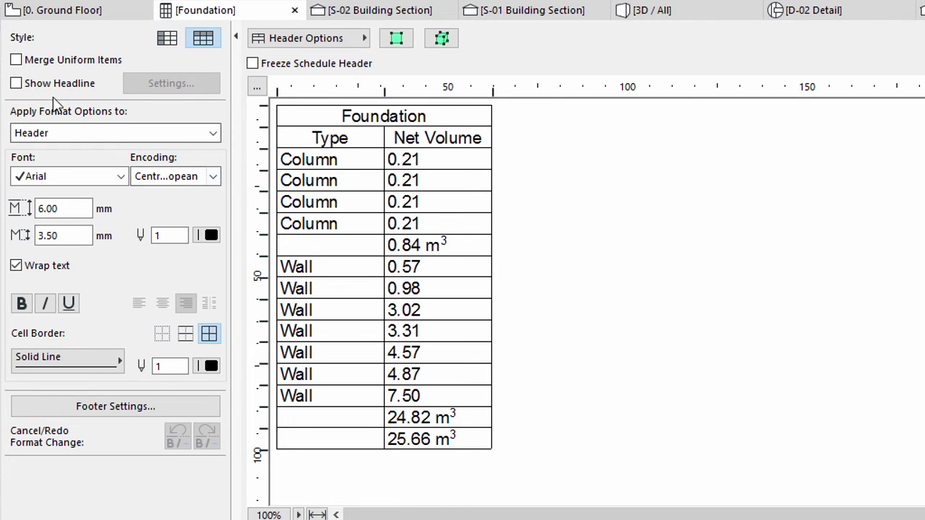
- Turn on Merge Uniform Items and Show Headline in the schedule format options
{"action": "left_click", "coordinate": [16, 60]}
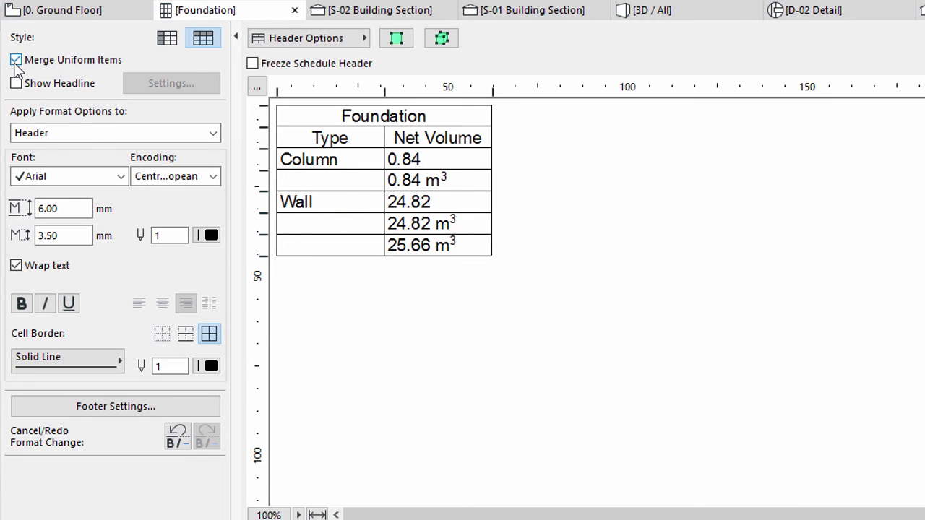
{"action": "left_click", "coordinate": [16, 83]}
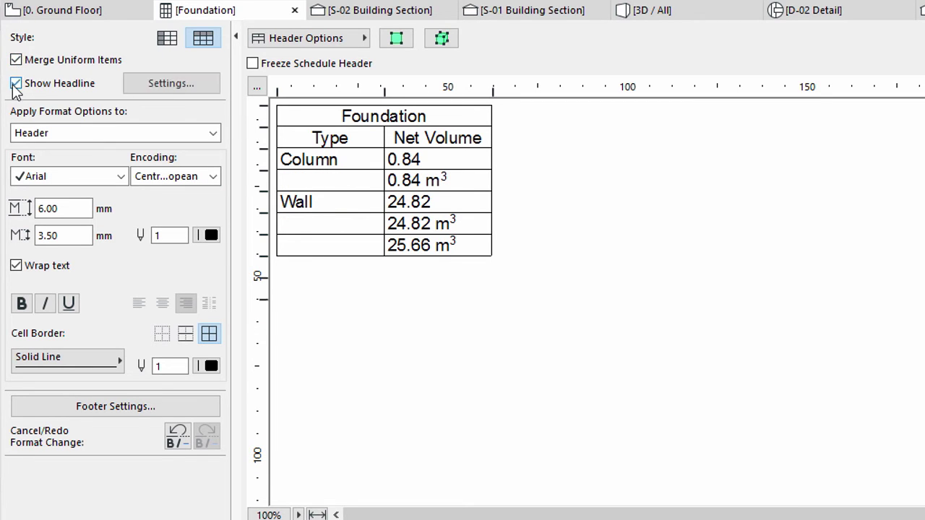
{"action": "left_click", "coordinate": [16, 83]}
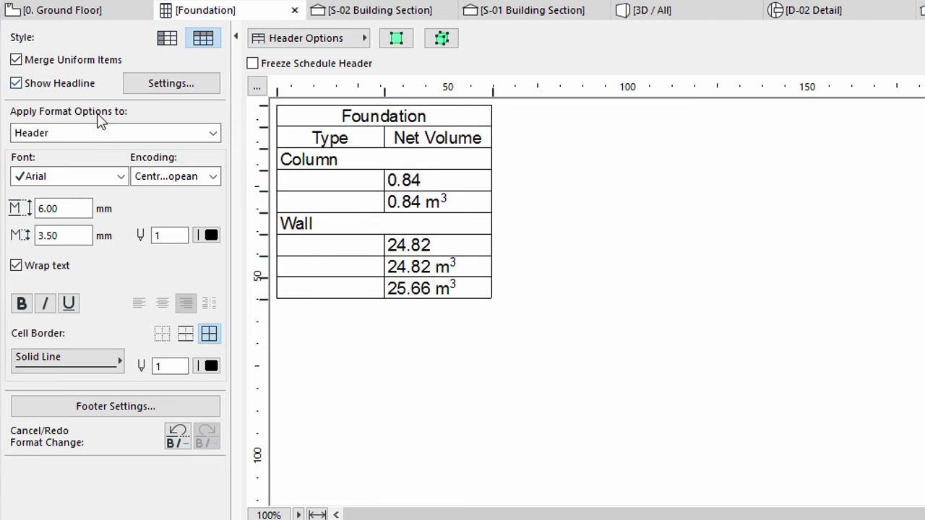
- Format the Grand Total row with 7.00 height and a red pen
{"action": "left_click", "coordinate": [213, 135]}
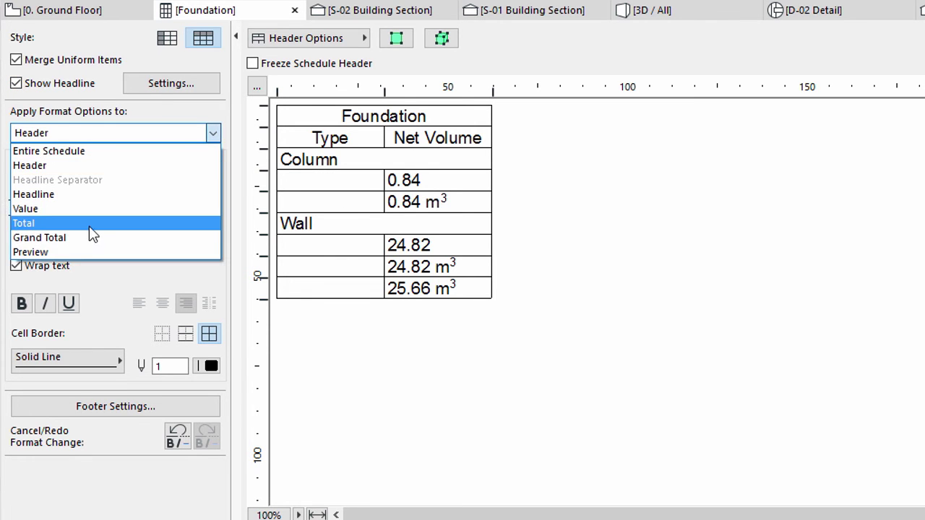
{"action": "left_click", "coordinate": [79, 238]}
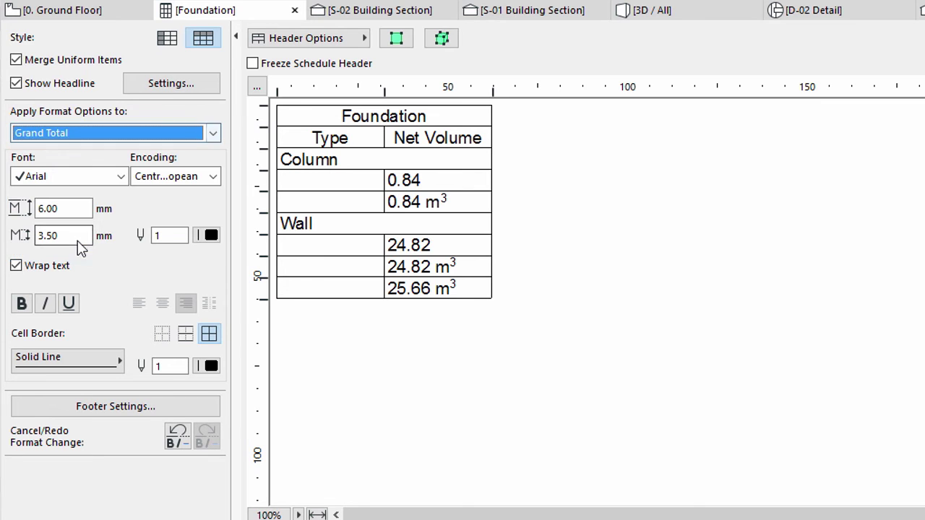
{"action": "left_click_drag", "start_coordinate": [74, 208], "coordinate": [28, 209]}
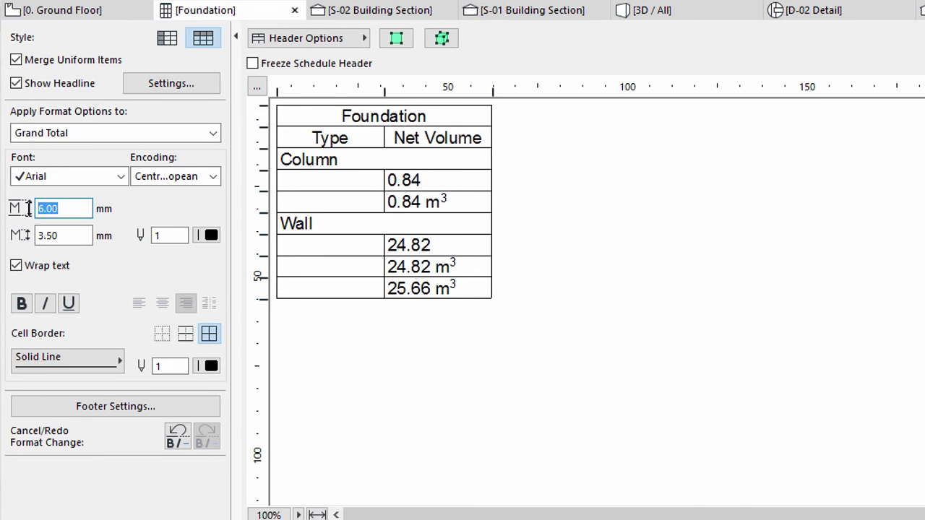
{"action": "type", "text": "7.00"}
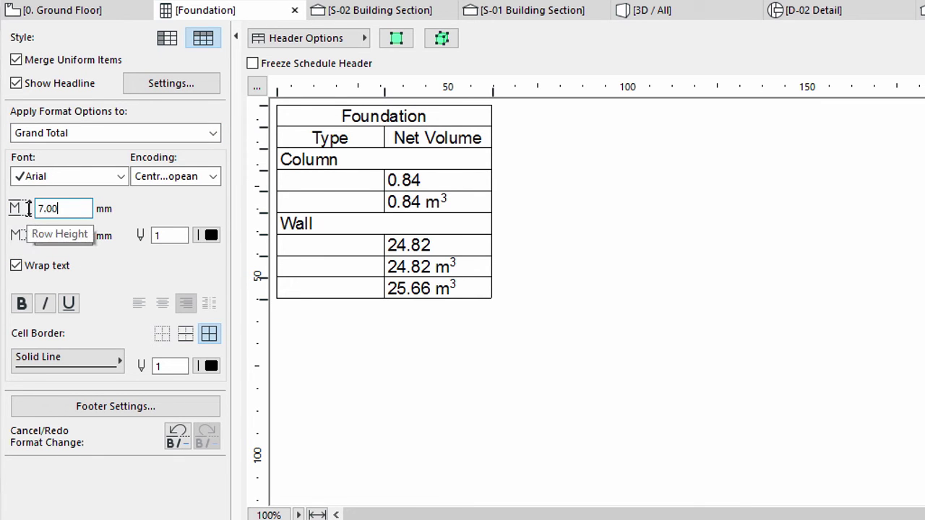
{"action": "left_click", "coordinate": [211, 235]}
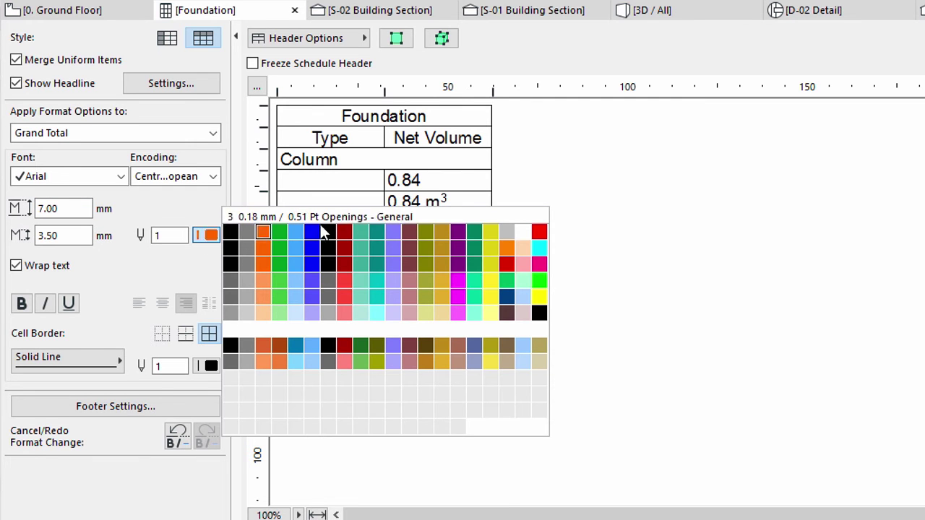
{"action": "left_click", "coordinate": [540, 233]}
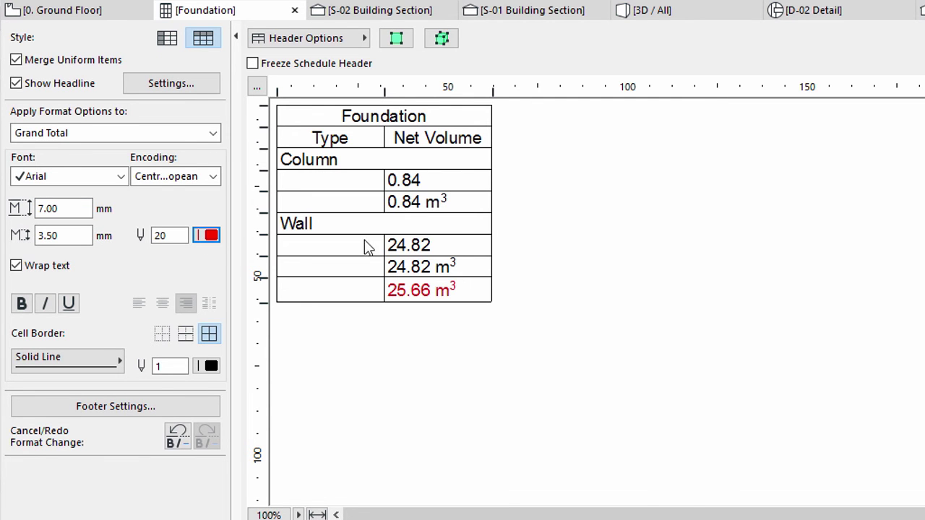
- Apply horizontal-lines-only cell borders to the entire schedule
{"action": "left_click", "coordinate": [213, 133]}
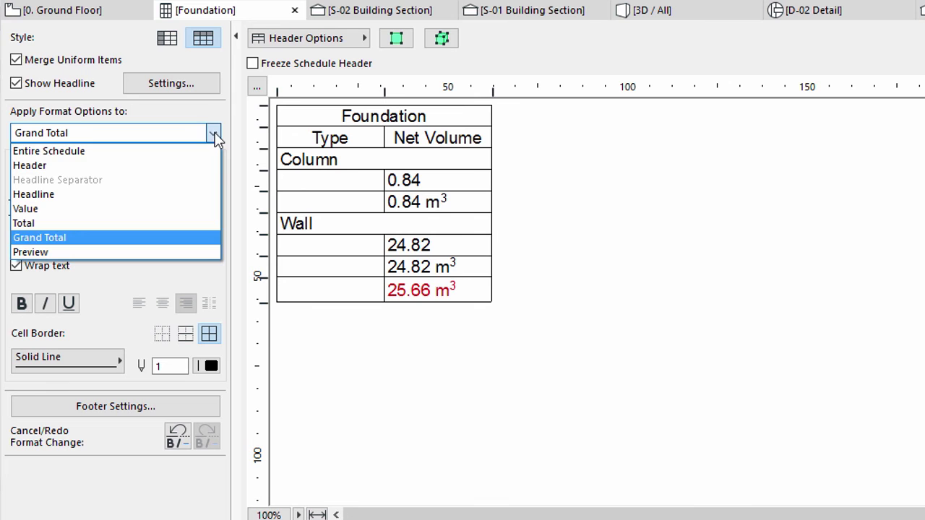
{"action": "left_click", "coordinate": [160, 155]}
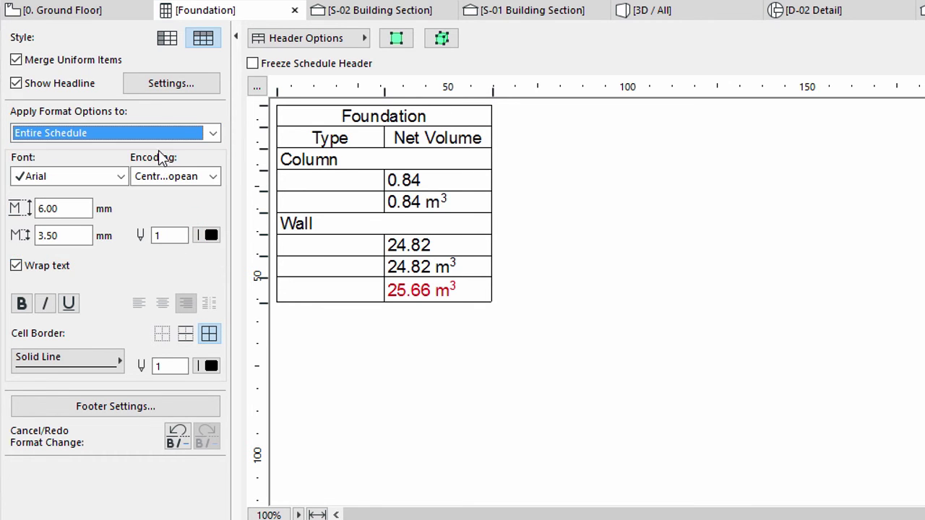
{"action": "left_click", "coordinate": [185, 337]}
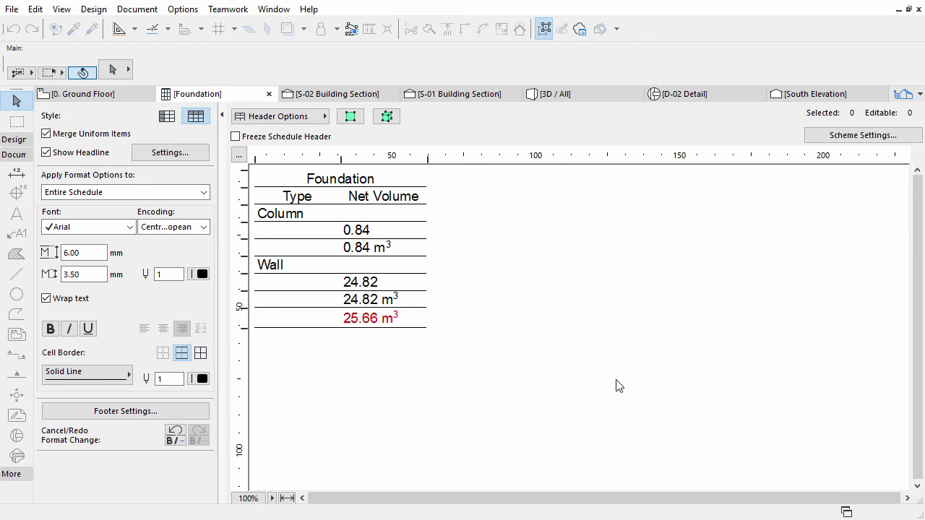
- Add a new Components-type scheme named 'Walls' in Scheme Settings
{"action": "left_click", "coordinate": [838, 138]}
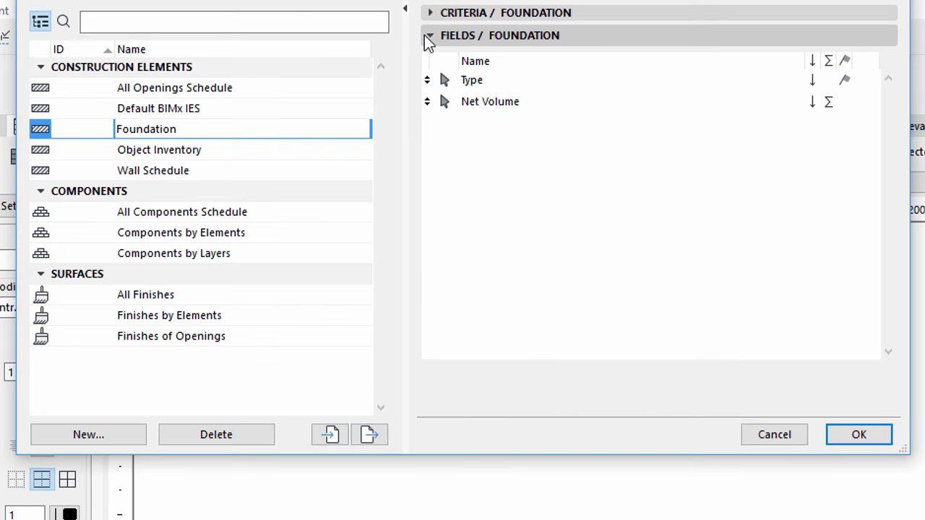
{"action": "left_click", "coordinate": [465, 27]}
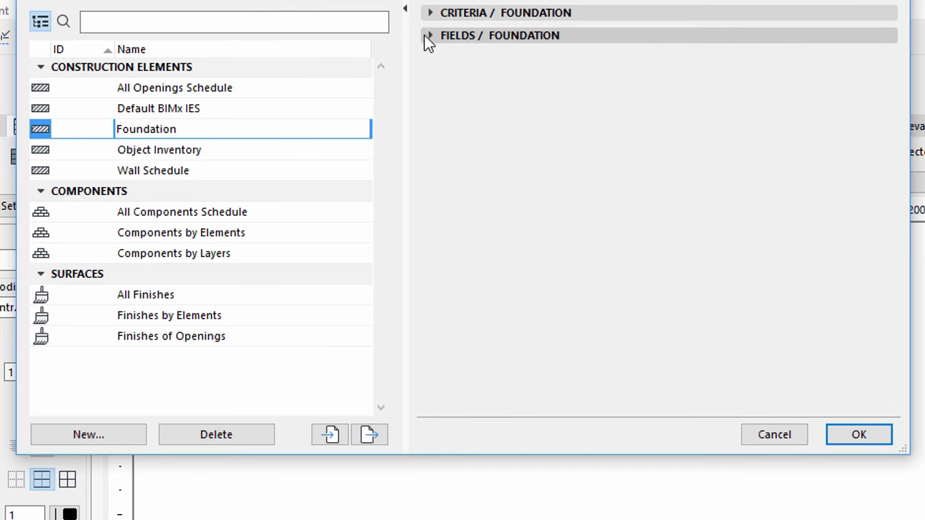
{"action": "left_click", "coordinate": [104, 438]}
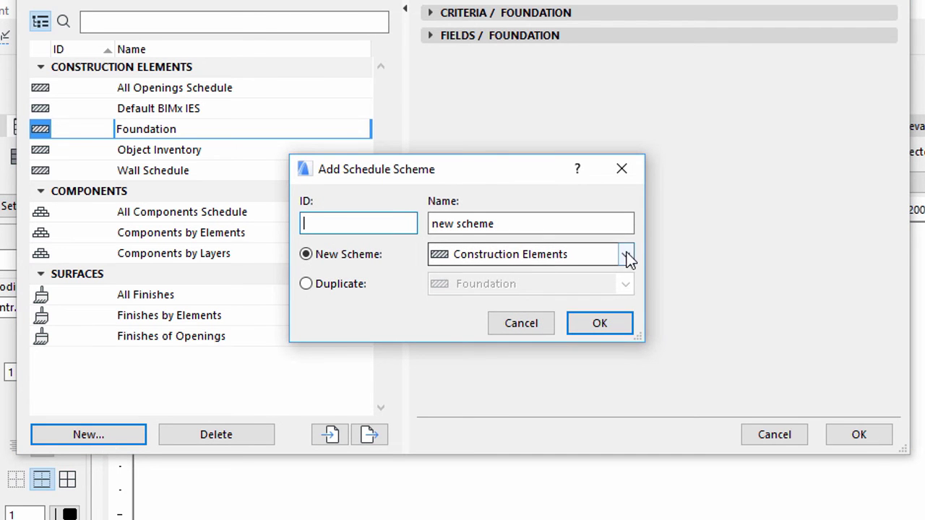
{"action": "left_click", "coordinate": [626, 254]}
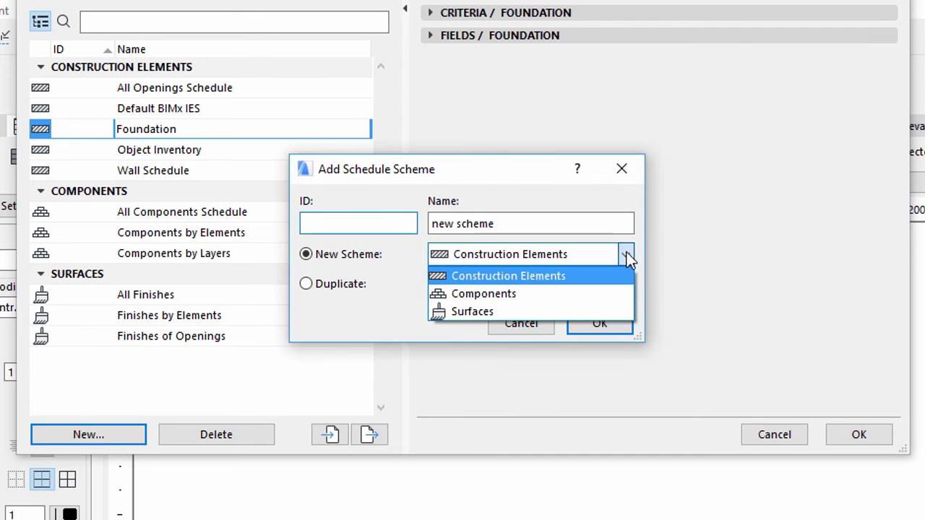
{"action": "left_click", "coordinate": [496, 296]}
{"action": "left_click_drag", "start_coordinate": [506, 223], "coordinate": [413, 219]}
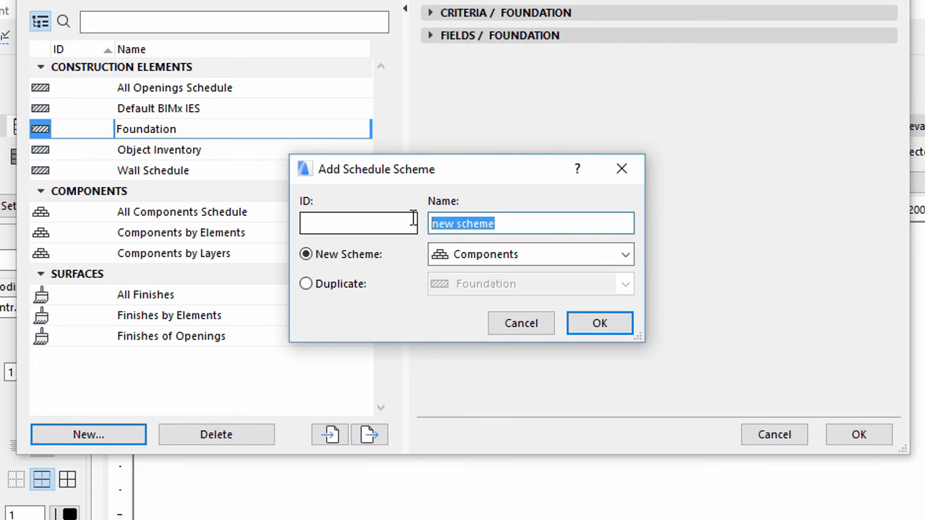
{"action": "type", "text": "Wall"}
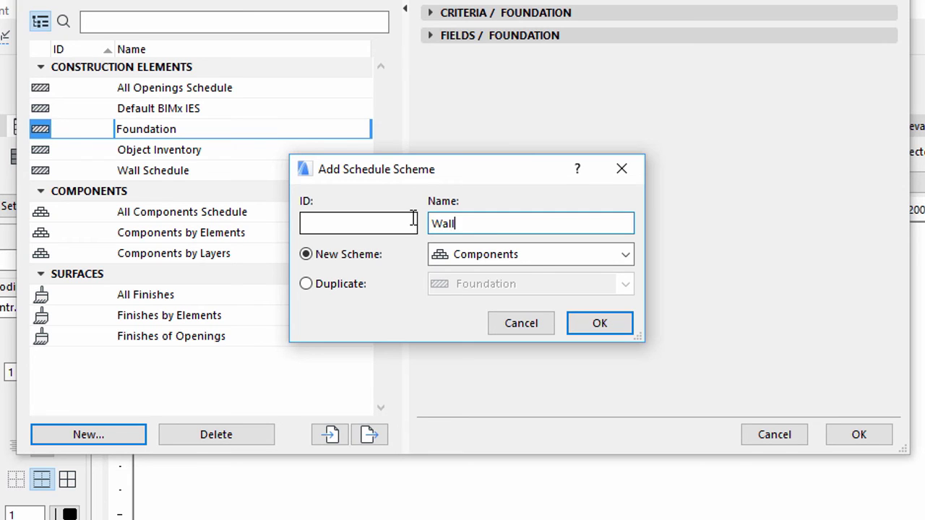
{"action": "type", "text": "s"}
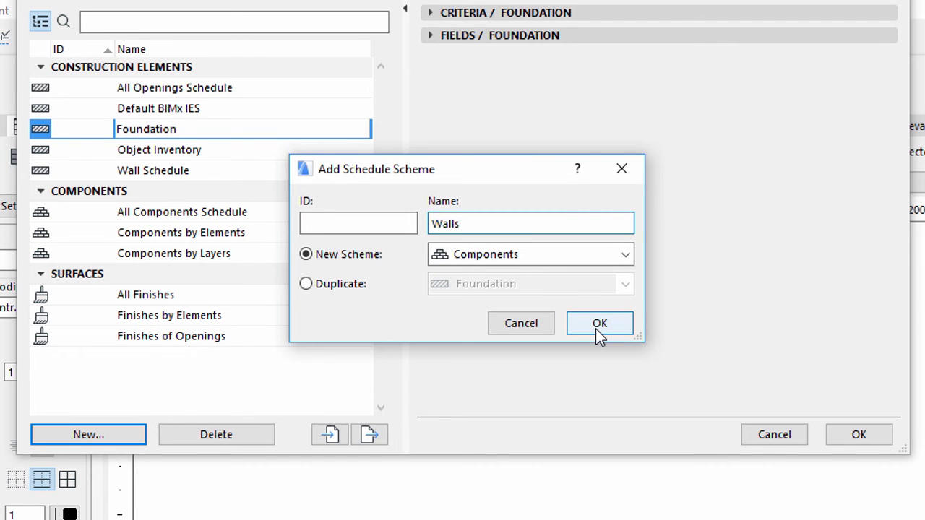
{"action": "left_click", "coordinate": [596, 329]}
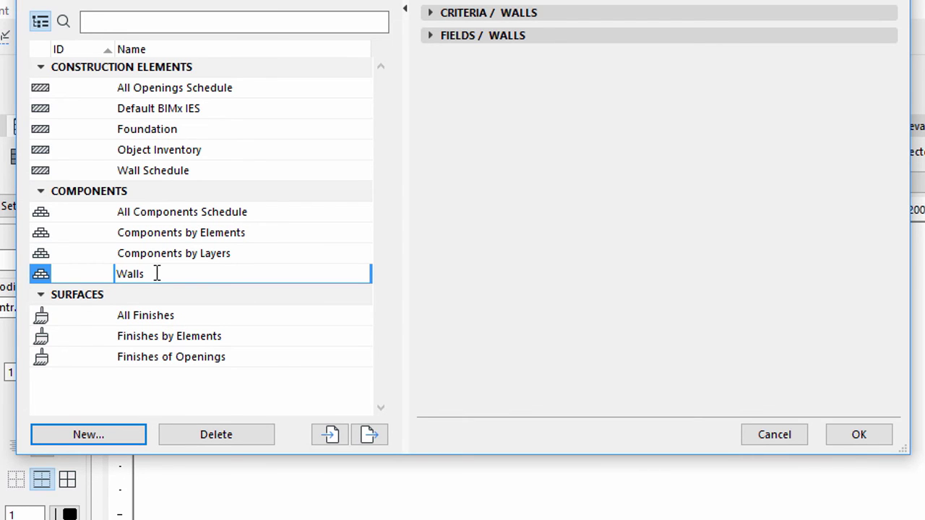
- Add a criterion to the Walls scheme: Structural Function equals Load-Bearing Element
{"action": "left_click", "coordinate": [430, 16]}
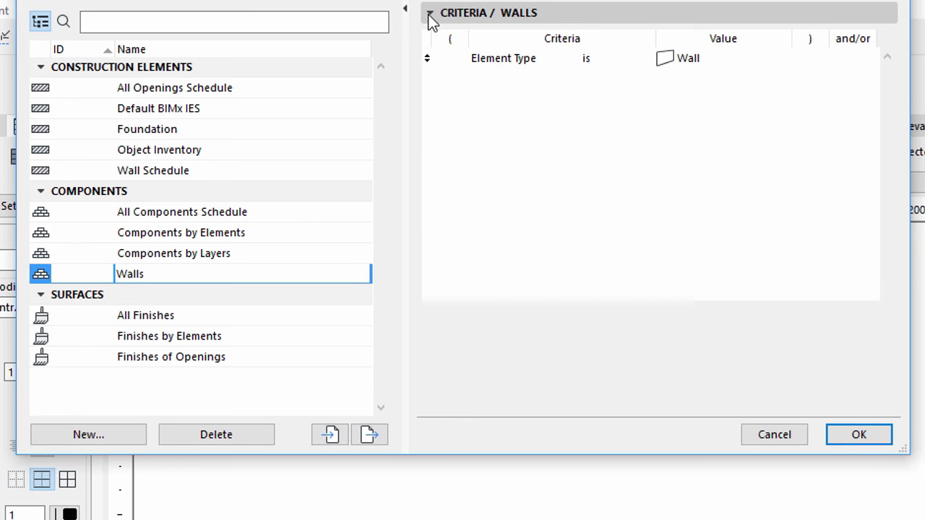
{"action": "left_click", "coordinate": [730, 63]}
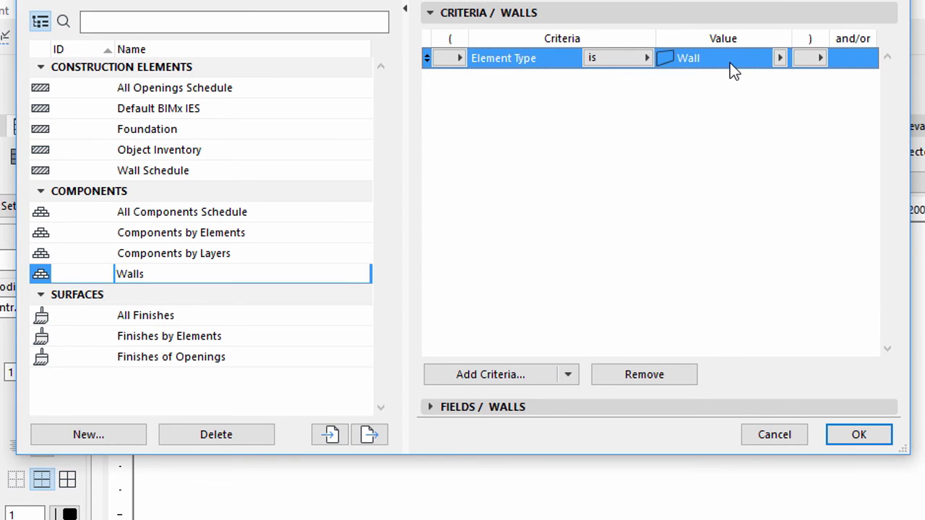
{"action": "left_click", "coordinate": [538, 374]}
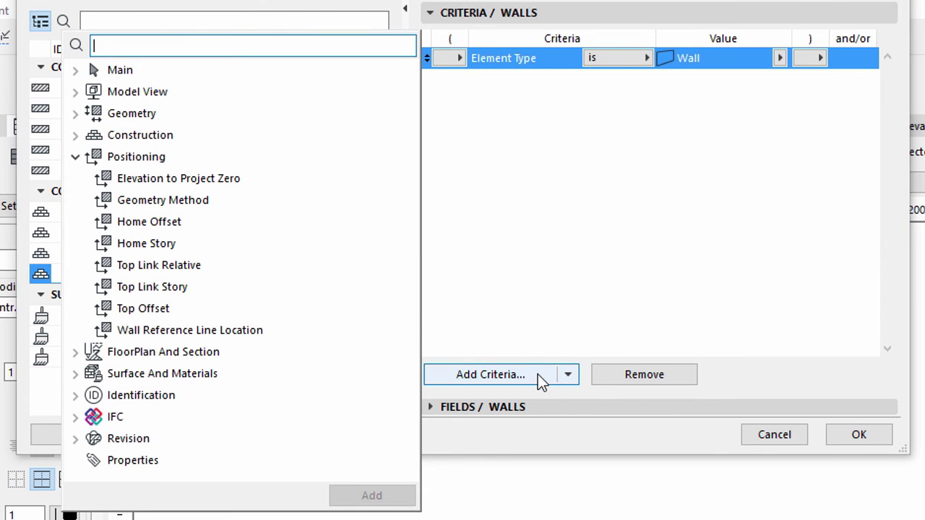
{"action": "left_click", "coordinate": [75, 157]}
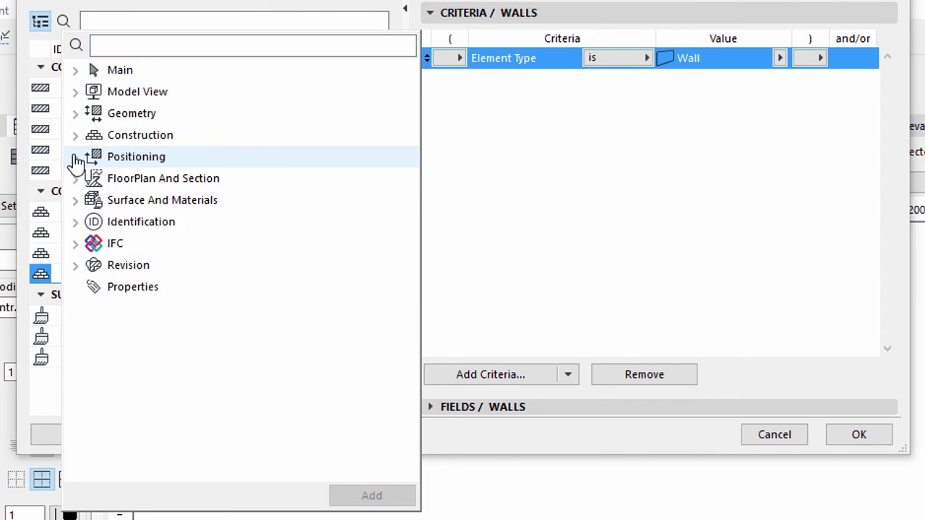
{"action": "left_click", "coordinate": [76, 224]}
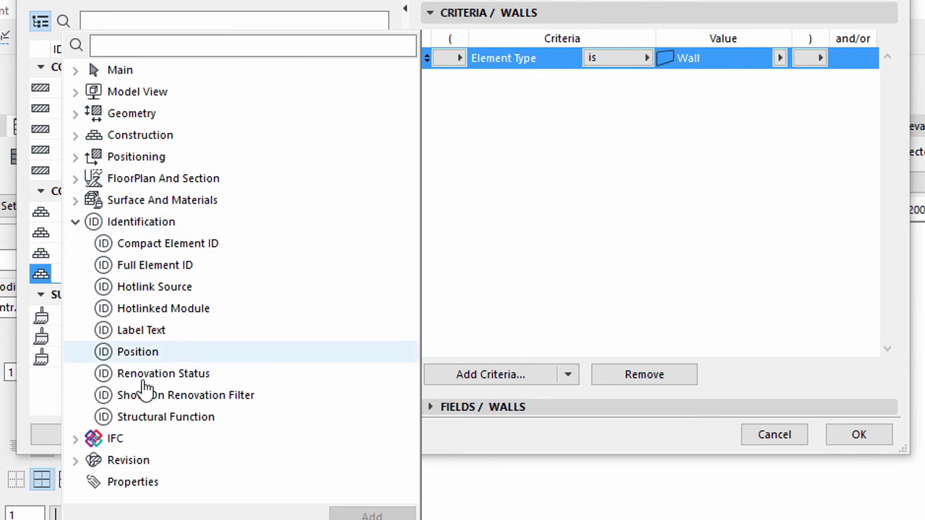
{"action": "left_click", "coordinate": [171, 425]}
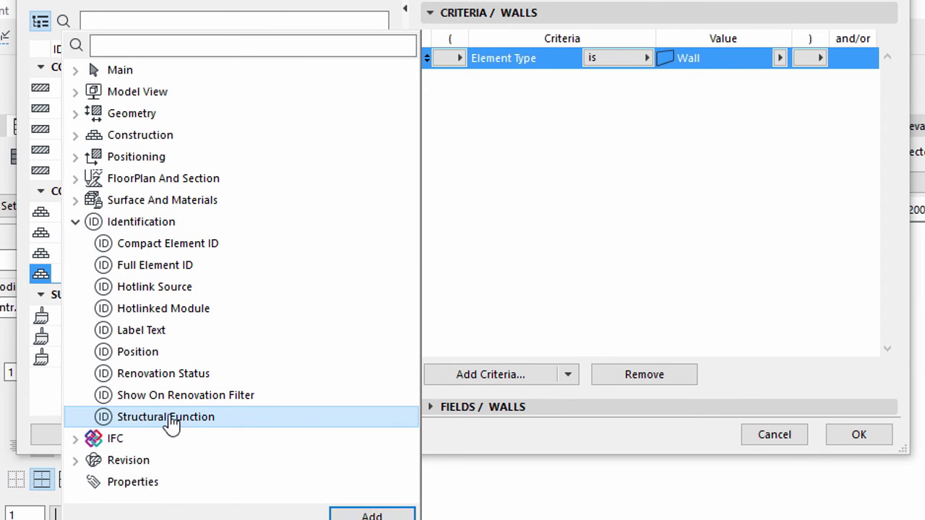
{"action": "left_click", "coordinate": [372, 515]}
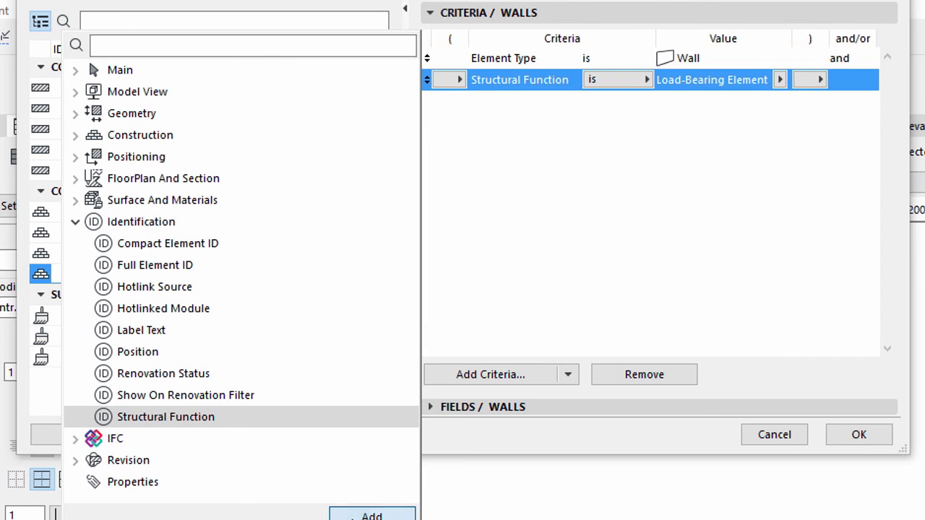
{"action": "left_click", "coordinate": [668, 208]}
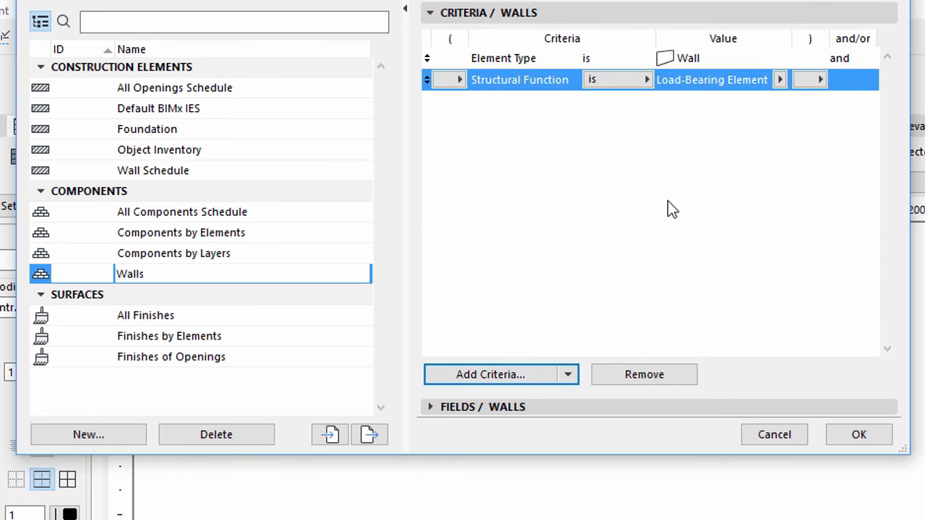
{"action": "left_click", "coordinate": [780, 79]}
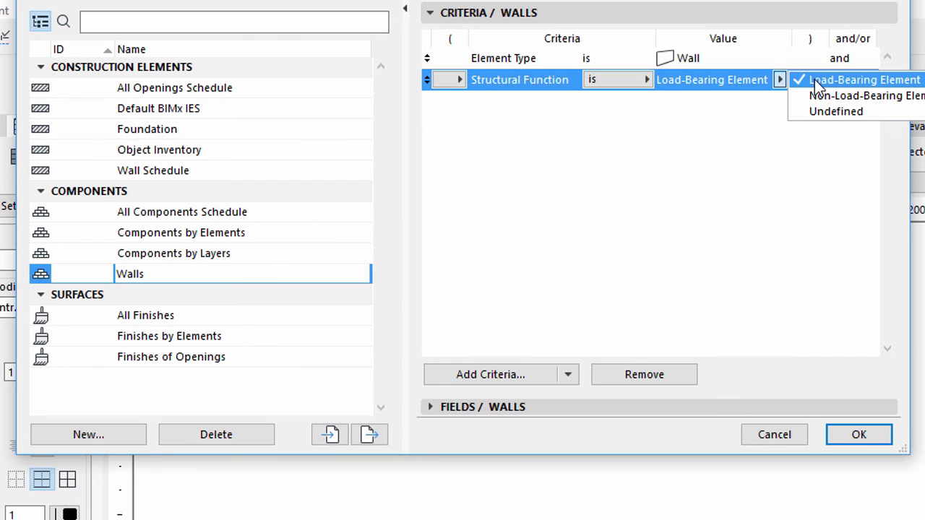
{"action": "left_click", "coordinate": [815, 80]}
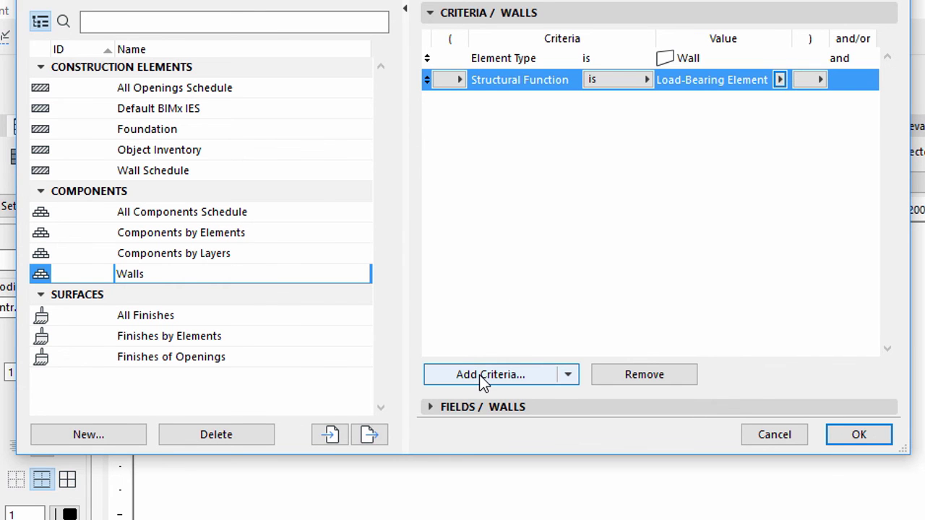
- Add a second criterion: Home Story equals 0. Ground Floor
{"action": "left_click", "coordinate": [479, 375]}
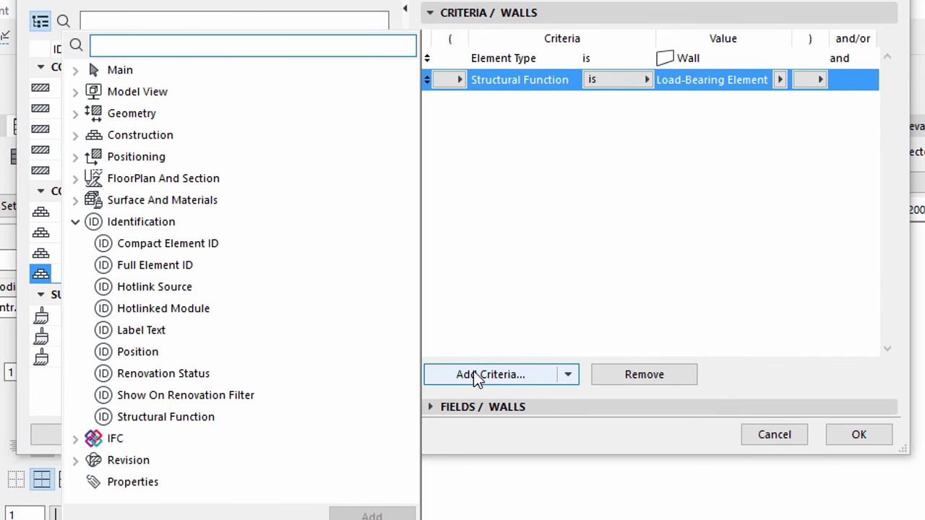
{"action": "left_click", "coordinate": [76, 222]}
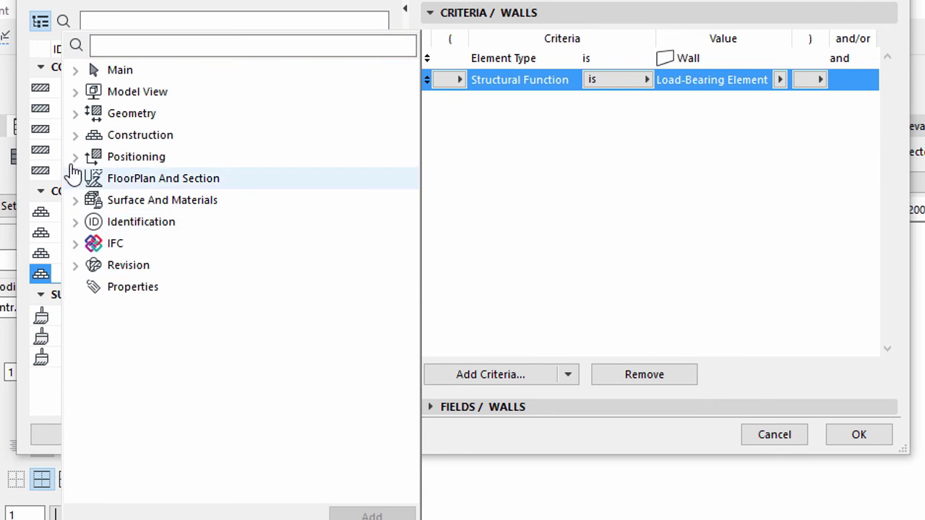
{"action": "left_click", "coordinate": [75, 157]}
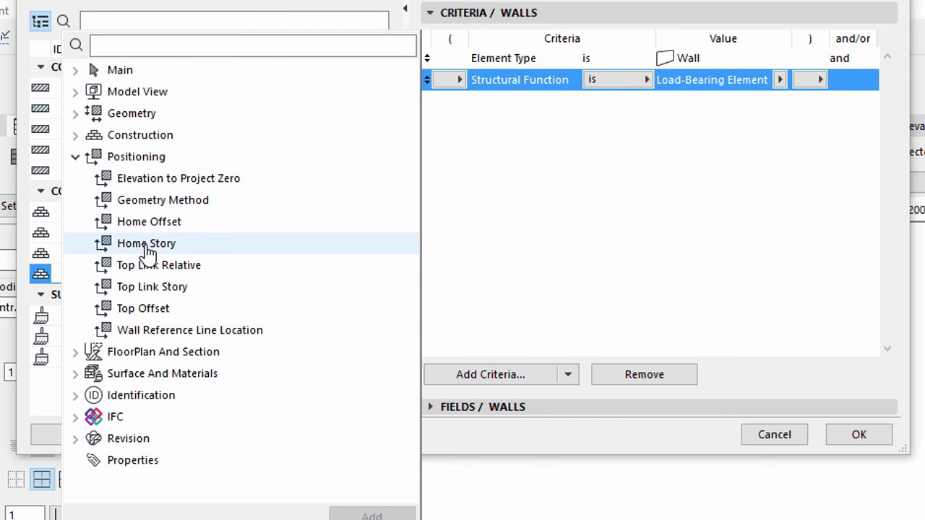
{"action": "left_click", "coordinate": [148, 249]}
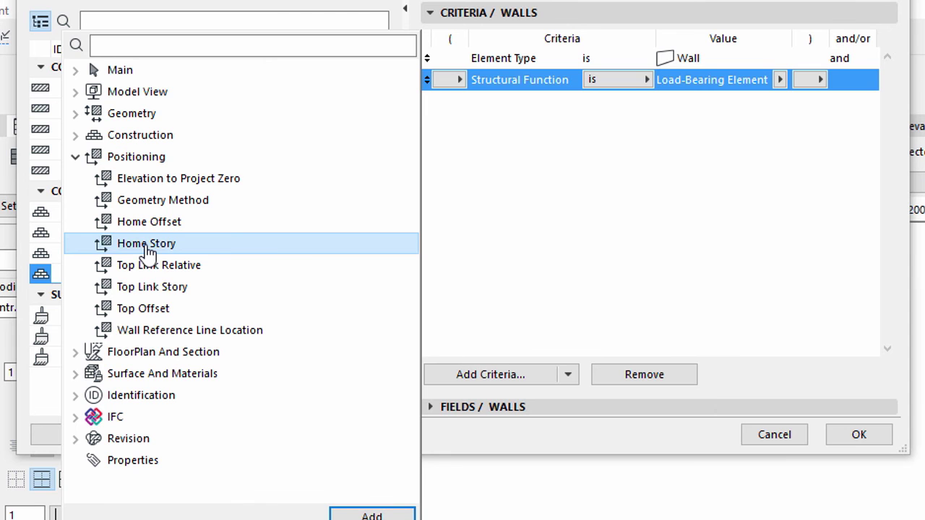
{"action": "left_click", "coordinate": [369, 515]}
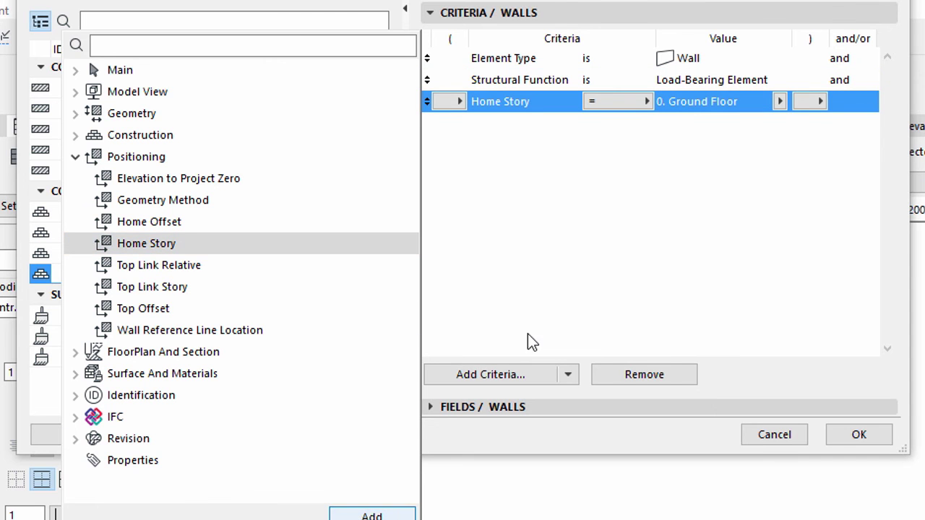
{"action": "left_click", "coordinate": [781, 102]}
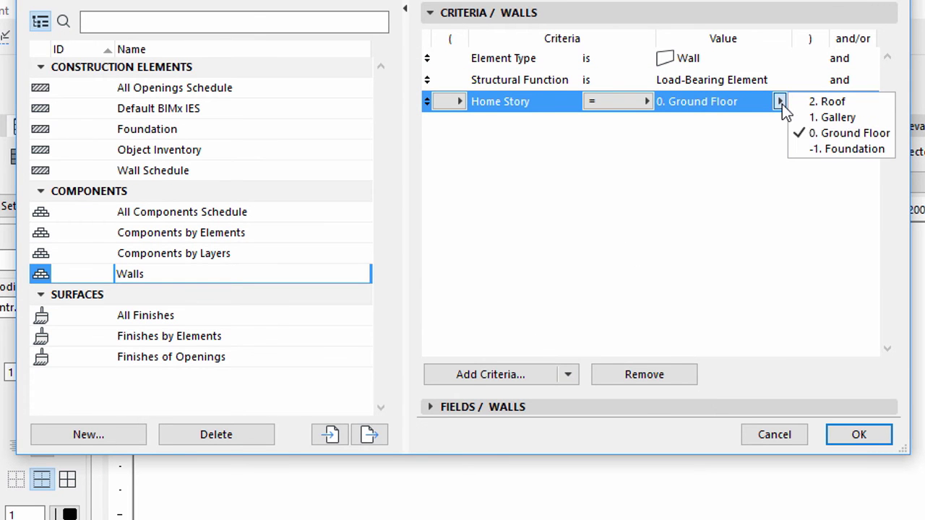
{"action": "left_click", "coordinate": [842, 137]}
{"action": "left_click", "coordinate": [429, 12]}
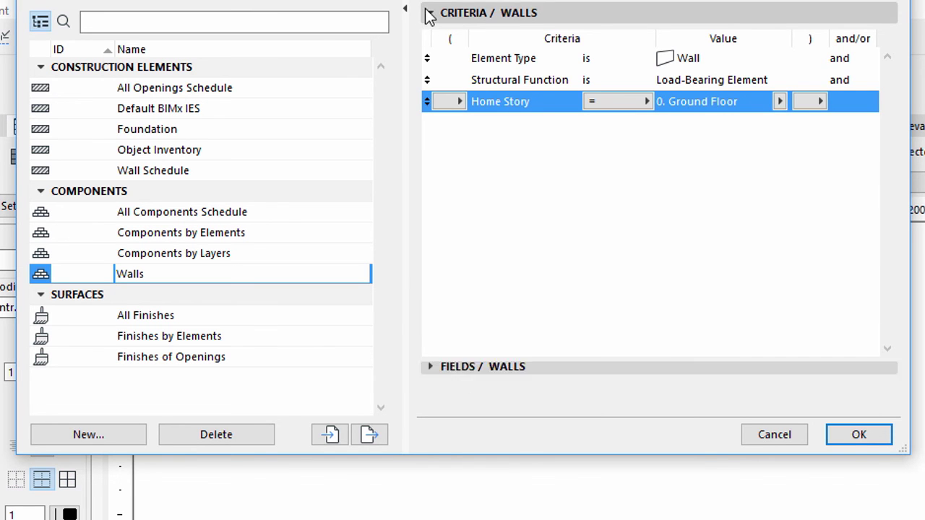
{"action": "left_click", "coordinate": [430, 35]}
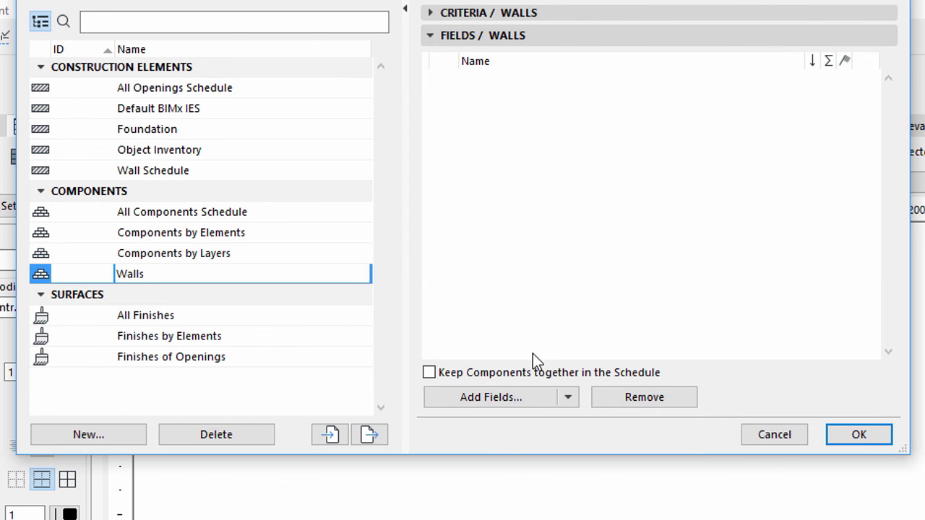
- Add Building Material/Composite/Profile/Fill, Cut Fill and Skin/Component Volume fields to the Walls schedule
{"action": "left_click", "coordinate": [516, 396]}
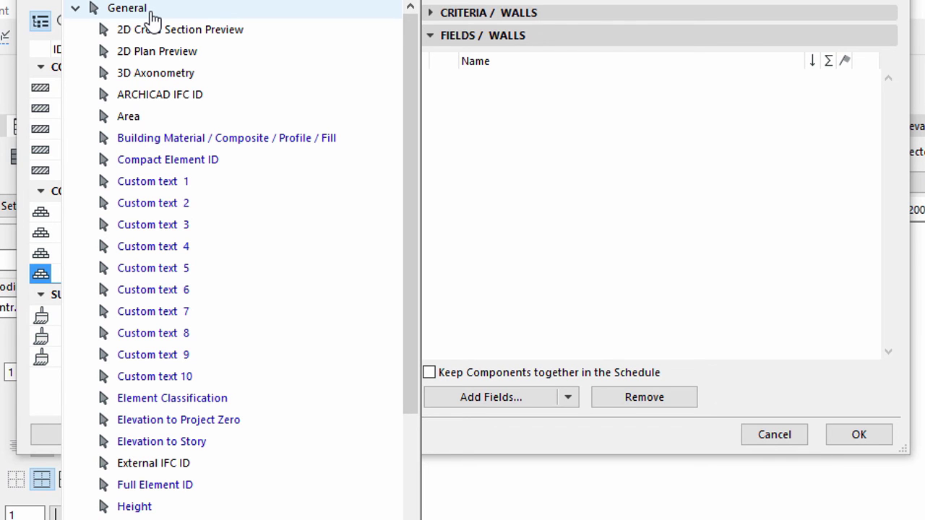
{"action": "left_click", "coordinate": [262, 150]}
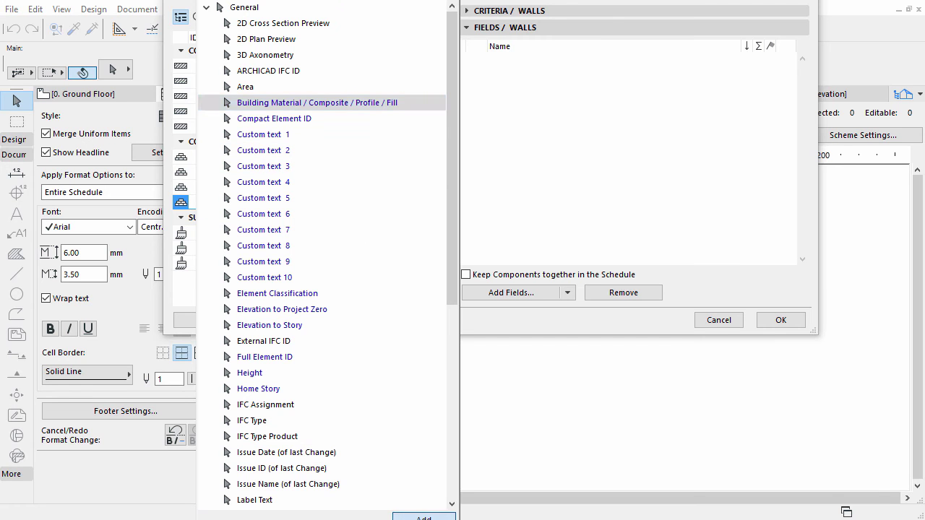
{"action": "left_click", "coordinate": [406, 517]}
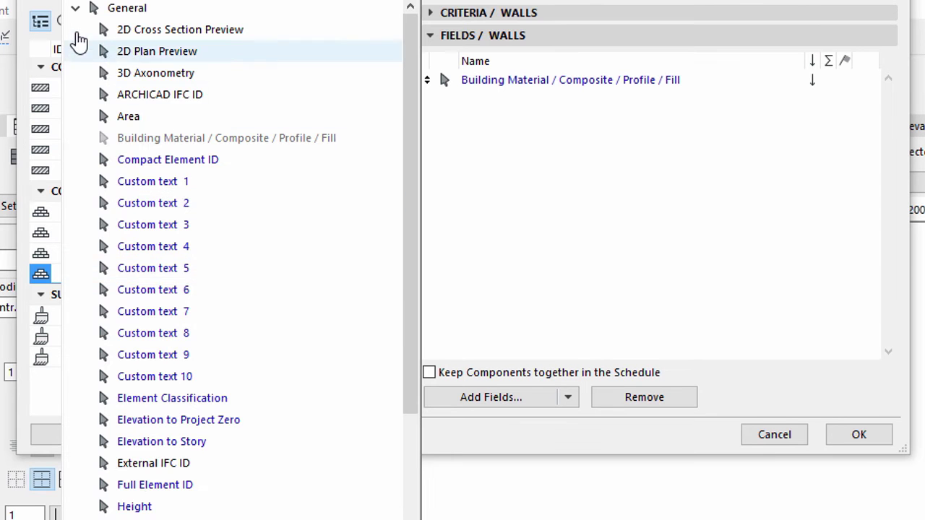
{"action": "left_click", "coordinate": [207, 7]}
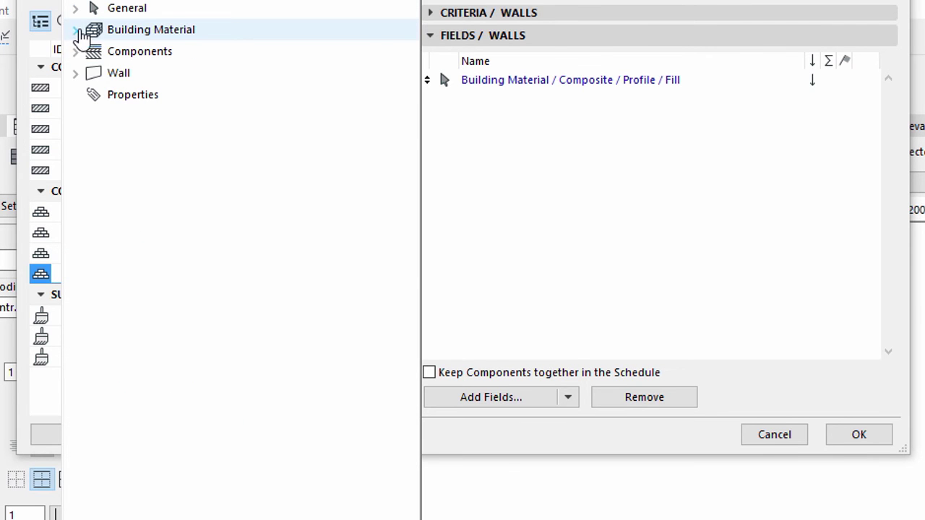
{"action": "left_click", "coordinate": [207, 23]}
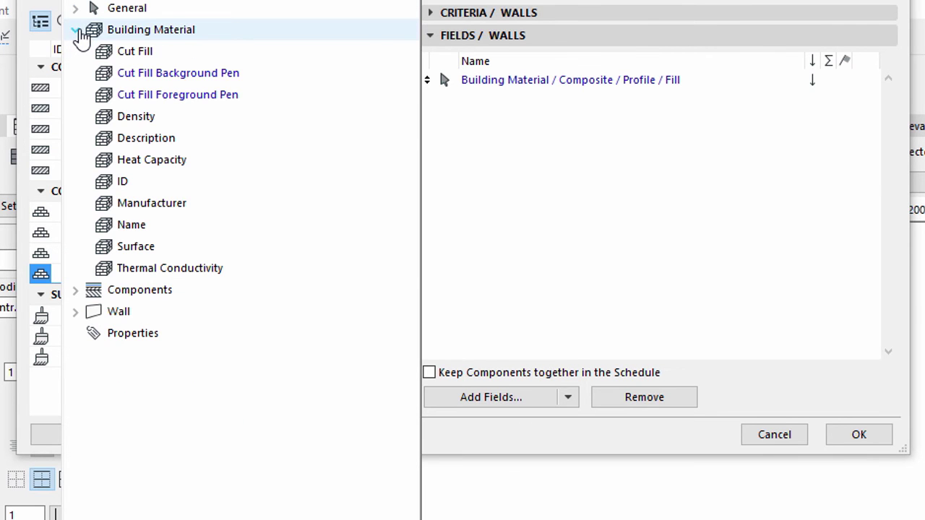
{"action": "left_click", "coordinate": [152, 62]}
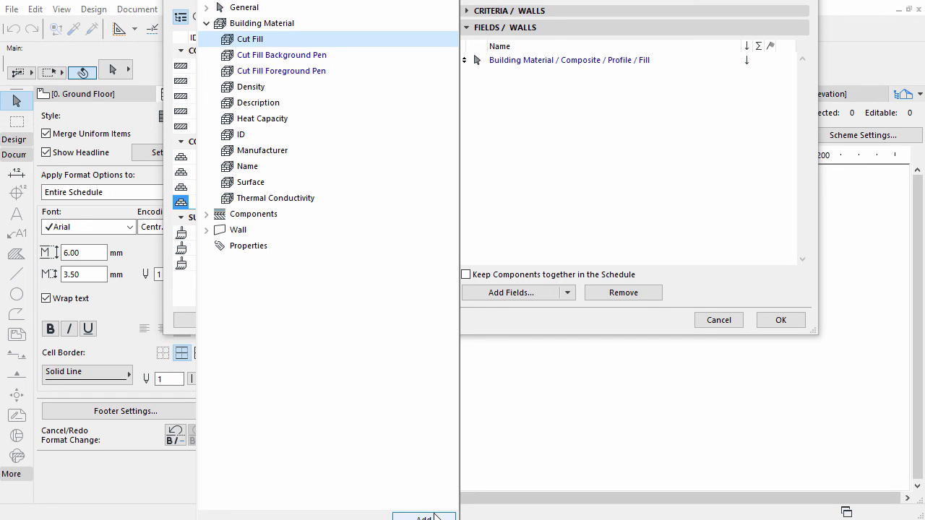
{"action": "left_click", "coordinate": [425, 518]}
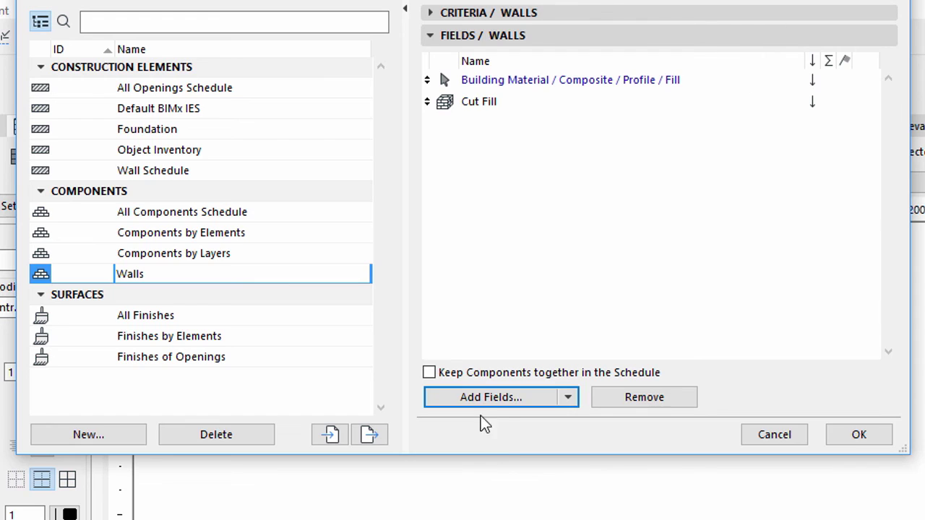
{"action": "left_click", "coordinate": [465, 397]}
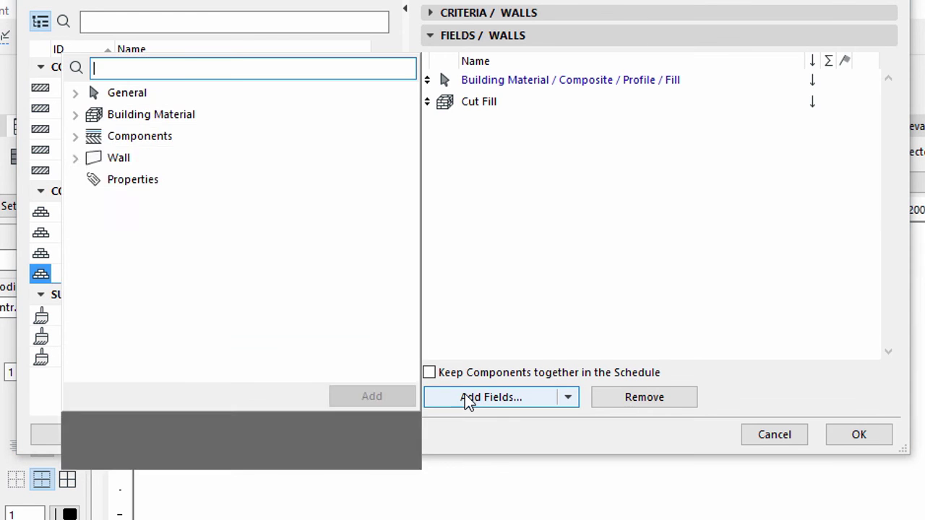
{"action": "left_click", "coordinate": [75, 114]}
{"action": "left_click", "coordinate": [76, 136]}
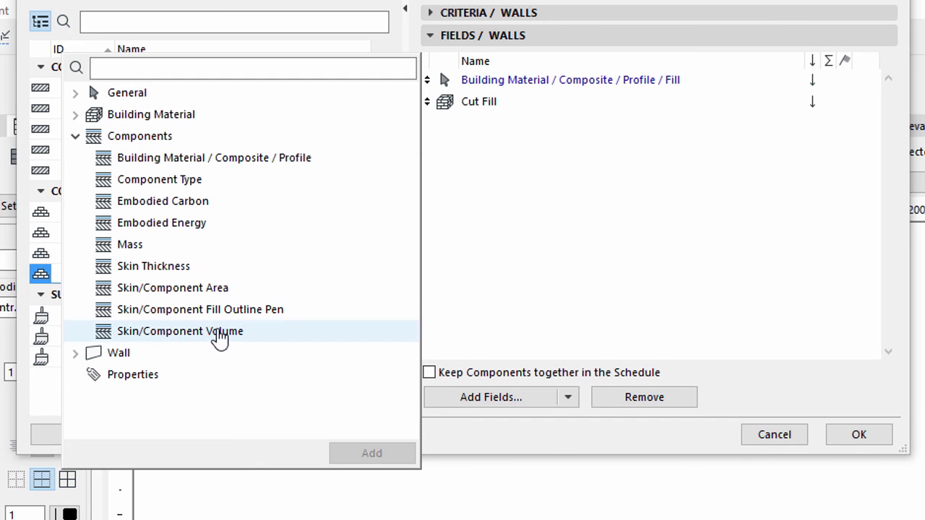
{"action": "left_click", "coordinate": [221, 338]}
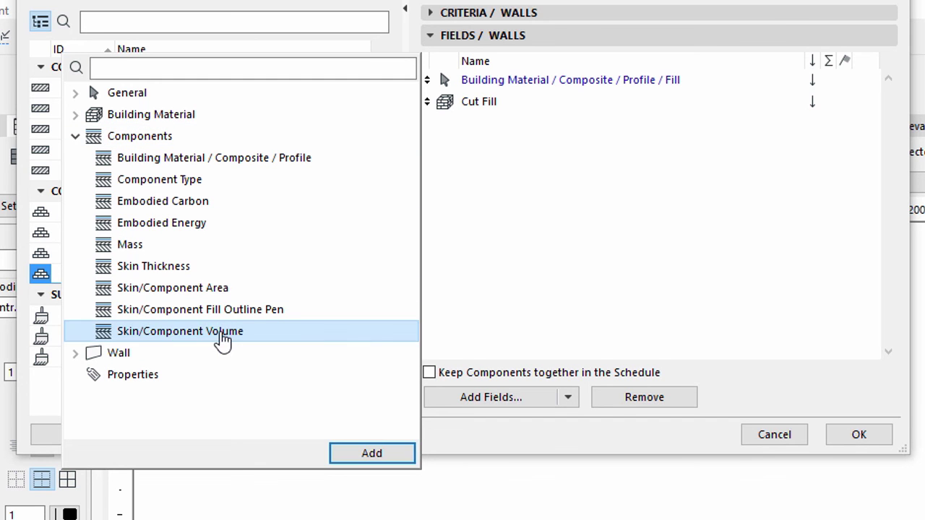
{"action": "left_click", "coordinate": [353, 458]}
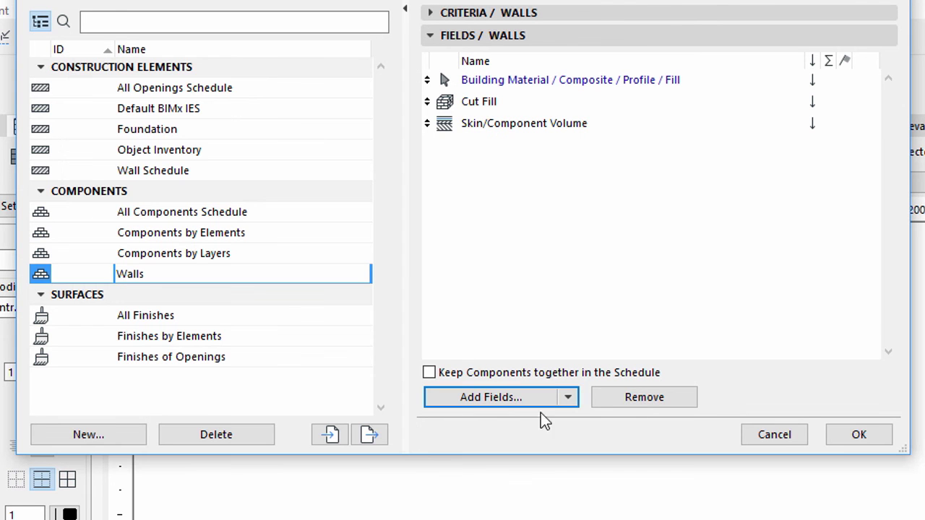
- Open the Walls schedule with Merge Uniform Items on, and widen the first and Cut Fill columns
{"action": "left_click", "coordinate": [843, 439]}
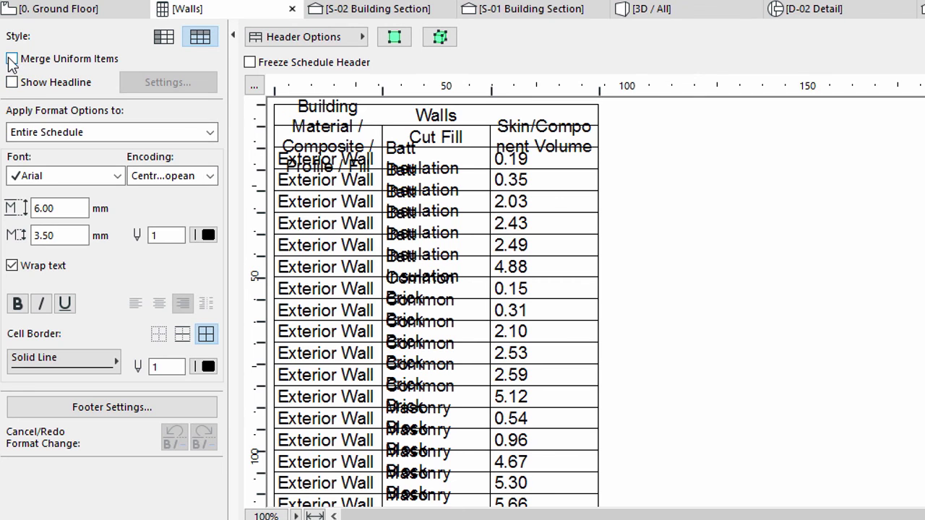
{"action": "left_click", "coordinate": [12, 60]}
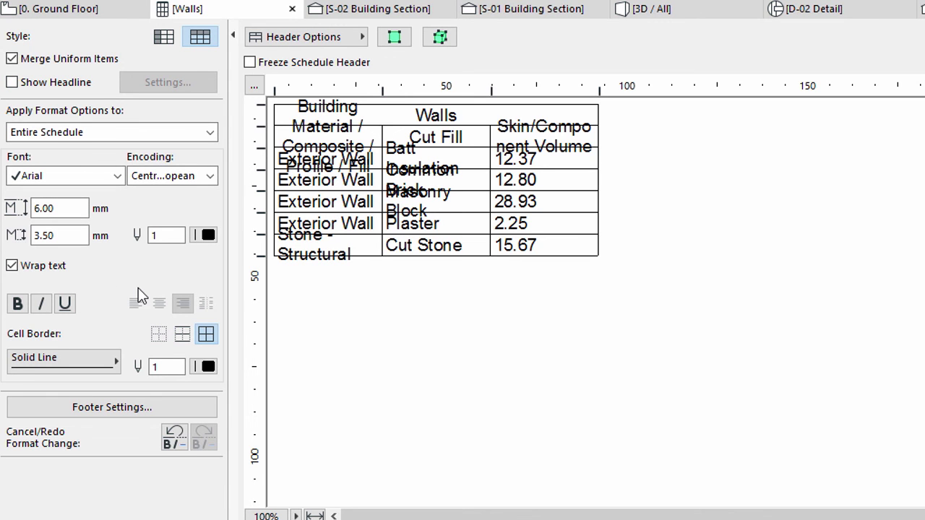
{"action": "mouse_move", "coordinate": [382, 89]}
{"action": "left_click_drag", "start_coordinate": [399, 88], "coordinate": [567, 90]}
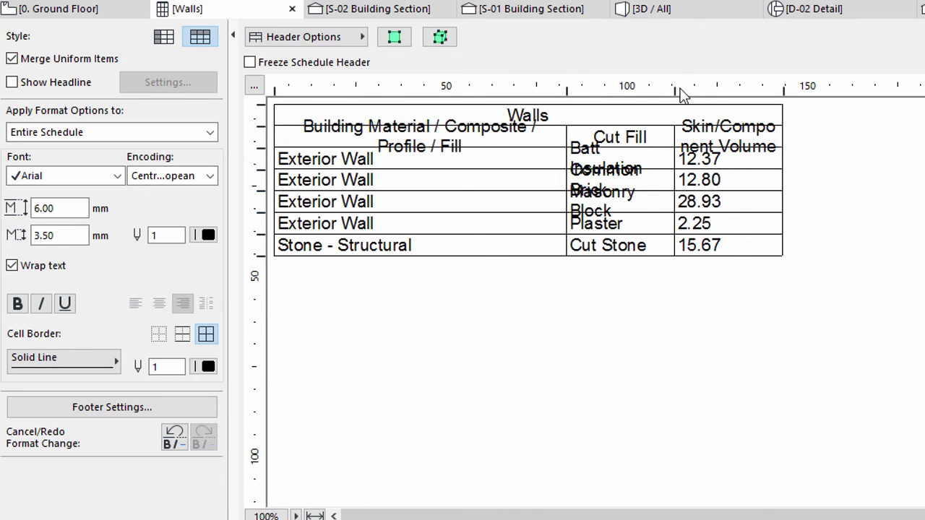
{"action": "mouse_move", "coordinate": [697, 88]}
{"action": "left_mouse_down"}
{"action": "mouse_move", "coordinate": [812, 93]}
{"action": "mouse_move", "coordinate": [728, 93]}
{"action": "left_mouse_up"}
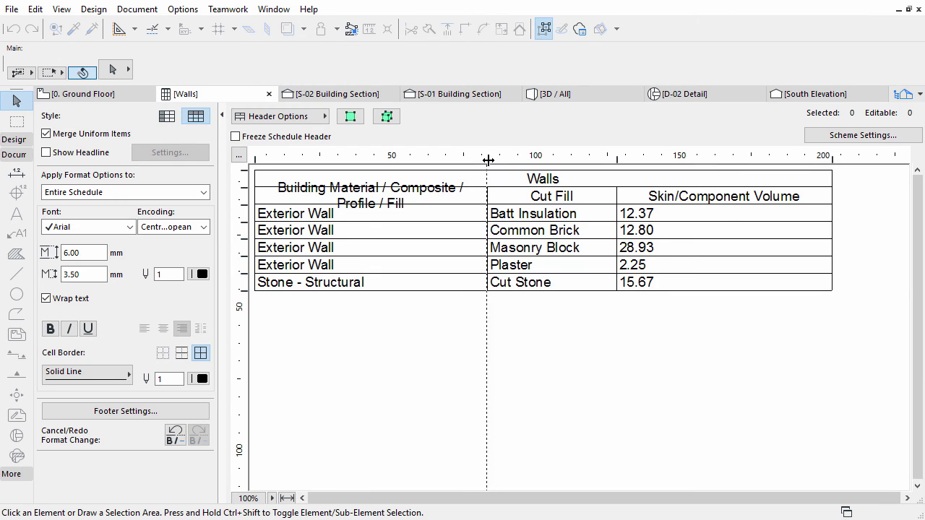
{"action": "left_click_drag", "start_coordinate": [489, 159], "coordinate": [561, 160]}
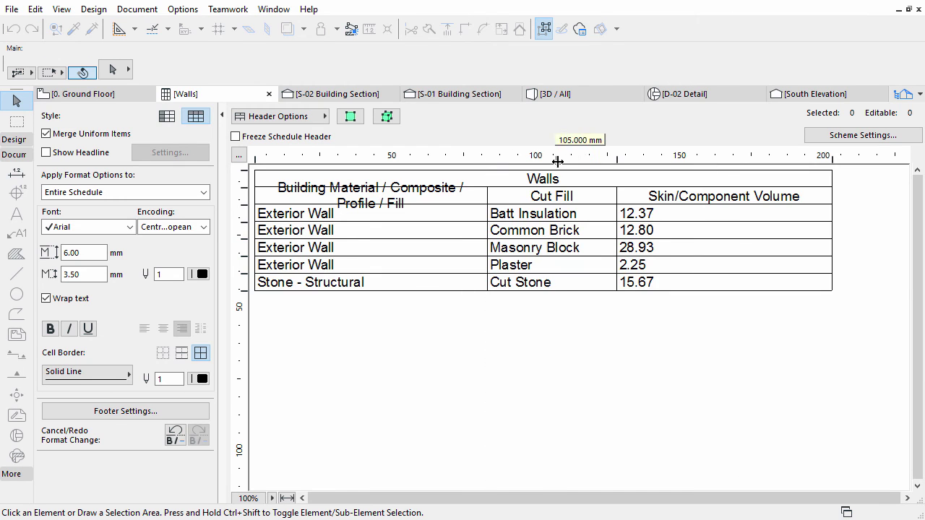